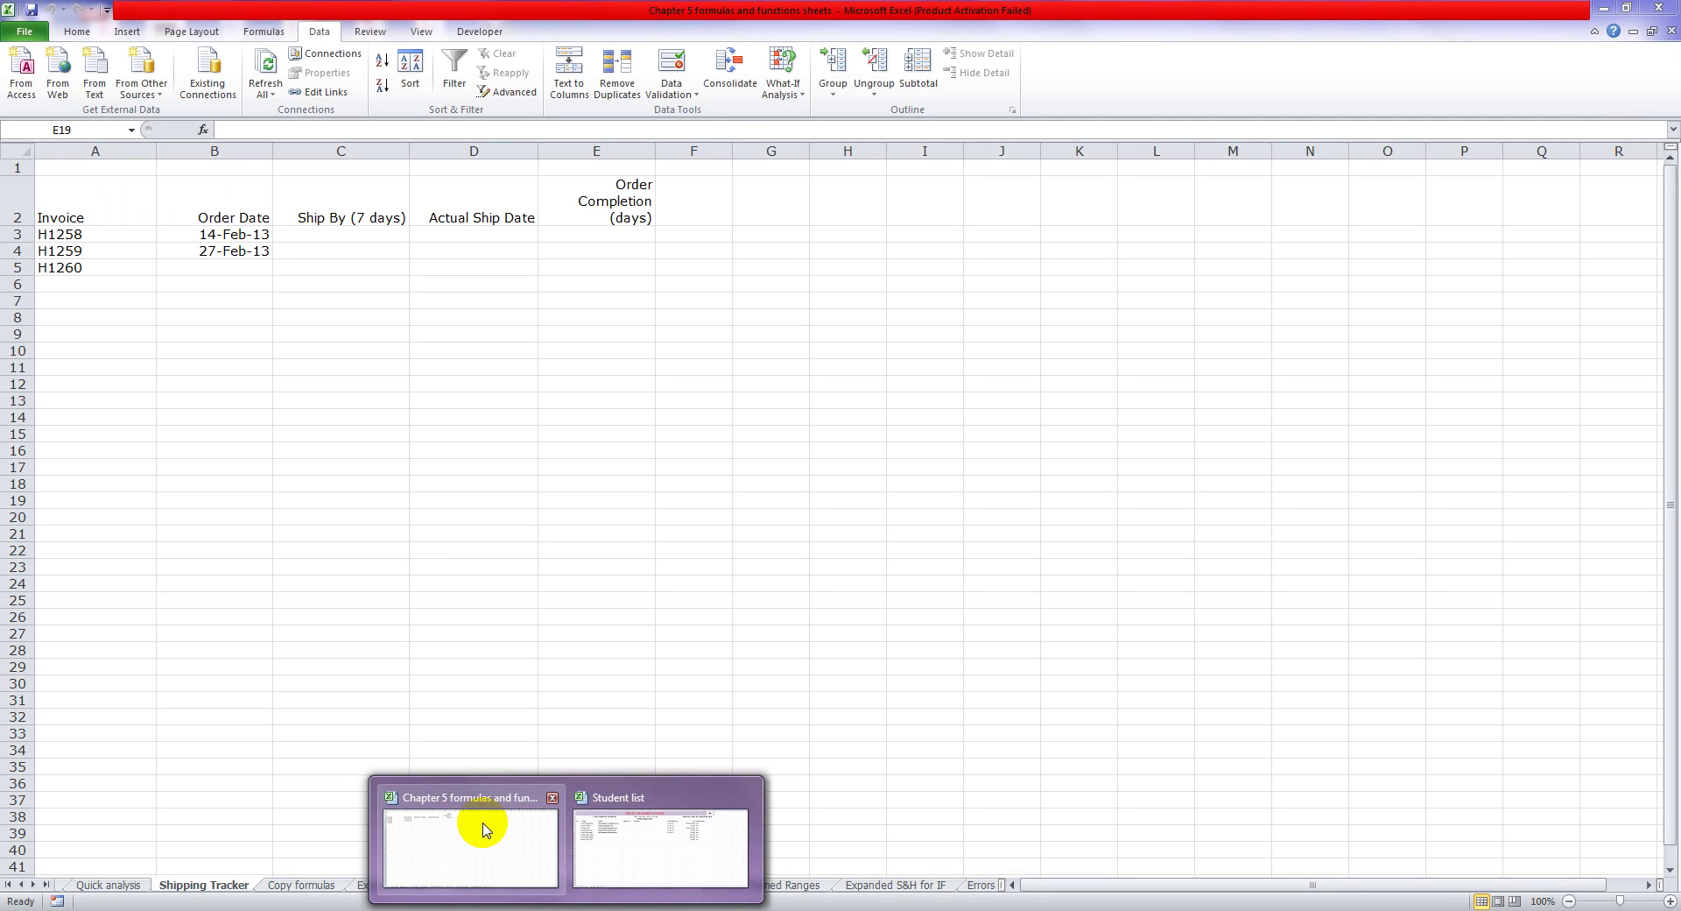
# Step: Select the empty block B8:H21 on Shipping Tracker, then collapse it back to one cell
pyautogui.click(419, 352)
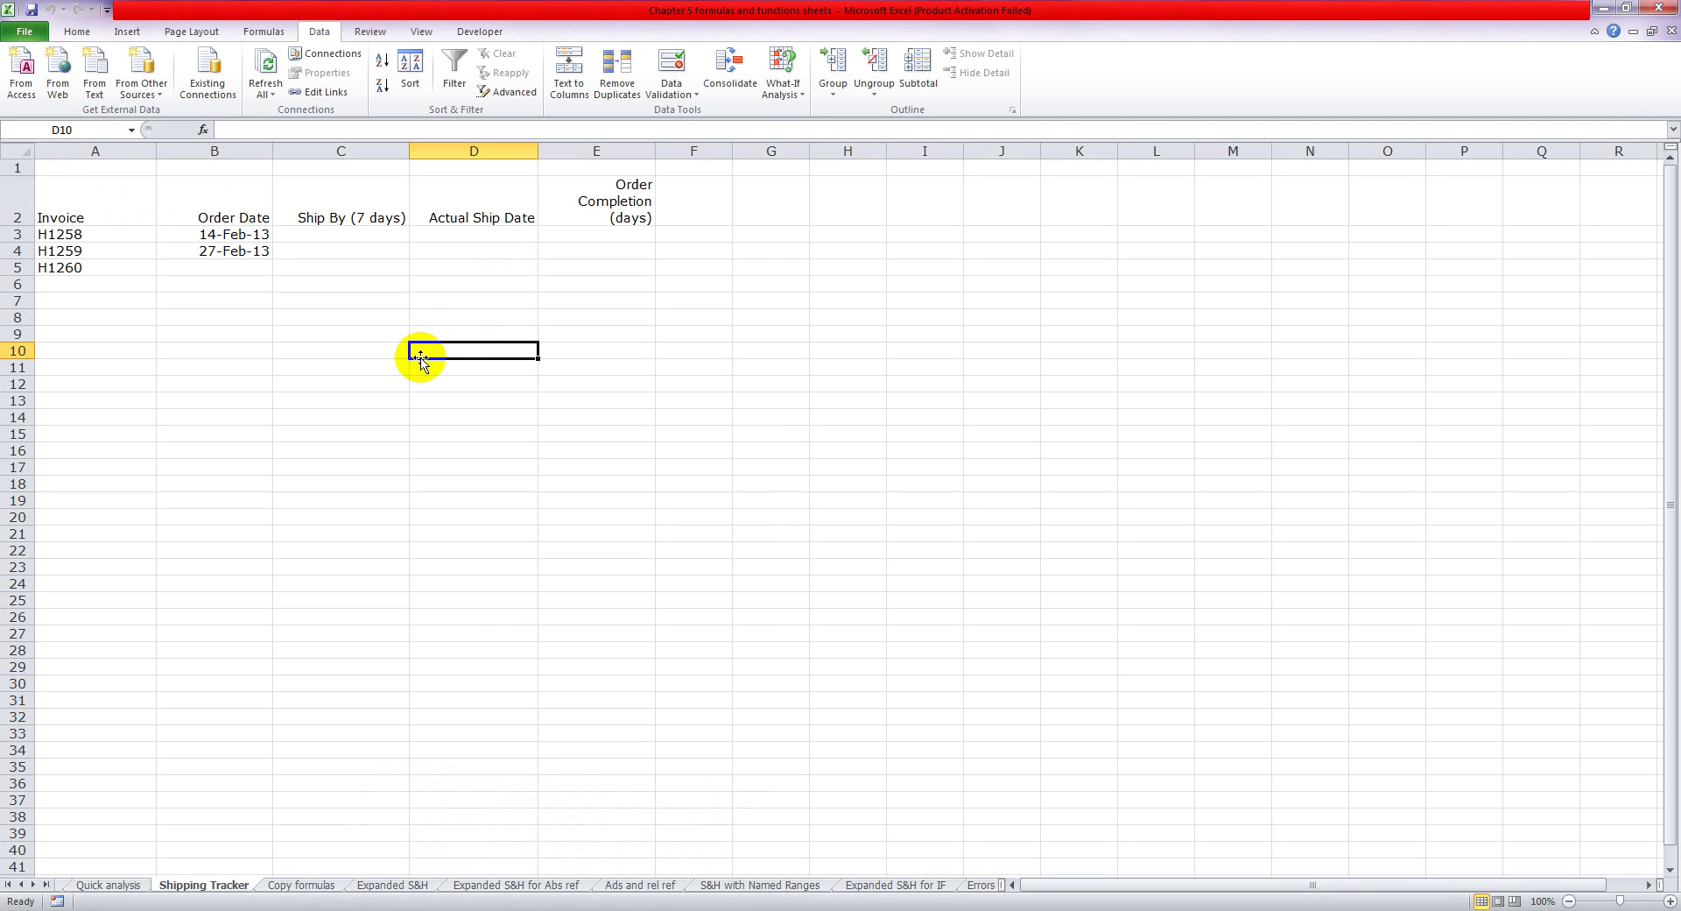
pyautogui.moveTo(200, 317); pyautogui.dragTo(847, 532)
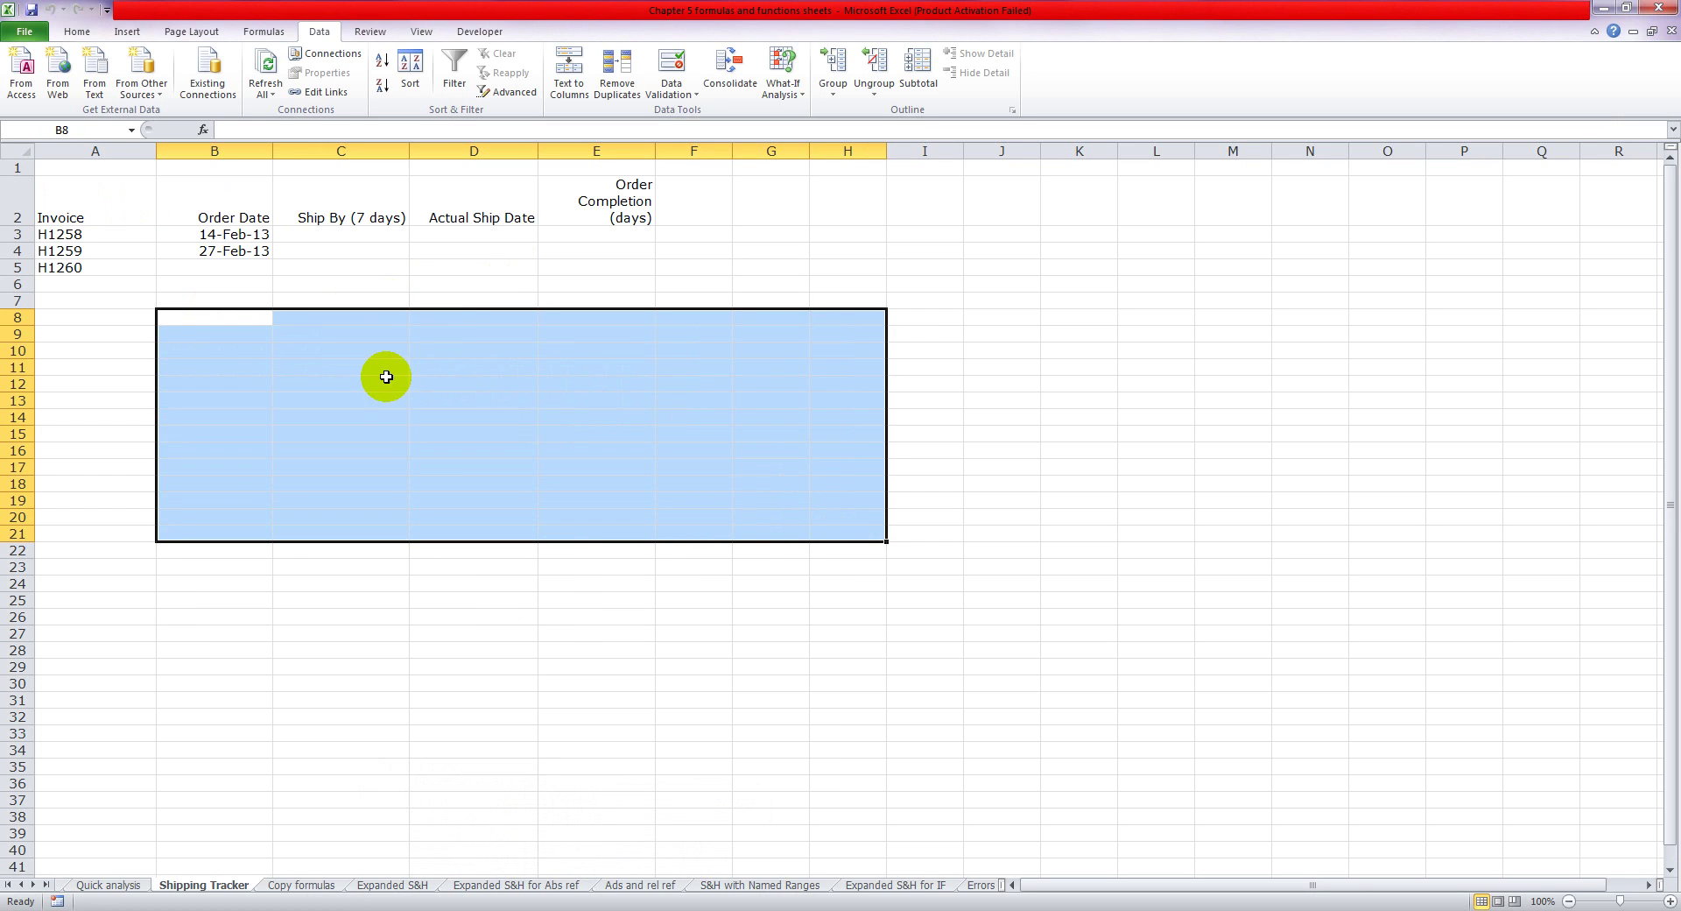
pyautogui.click(195, 319)
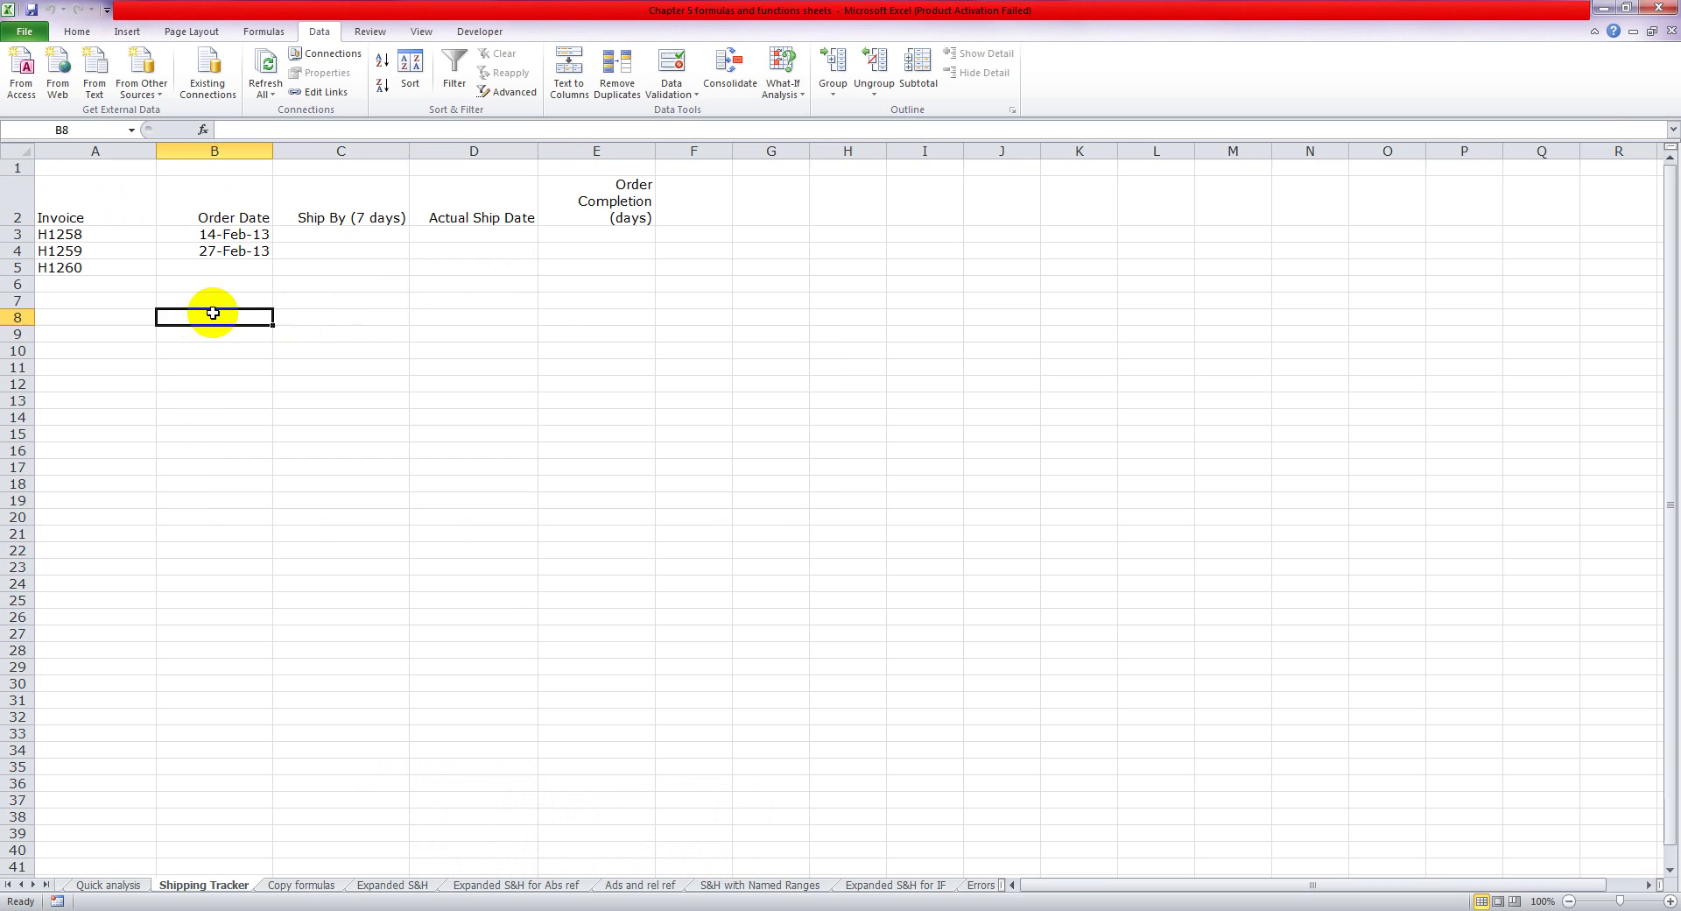
pyautogui.click(354, 333)
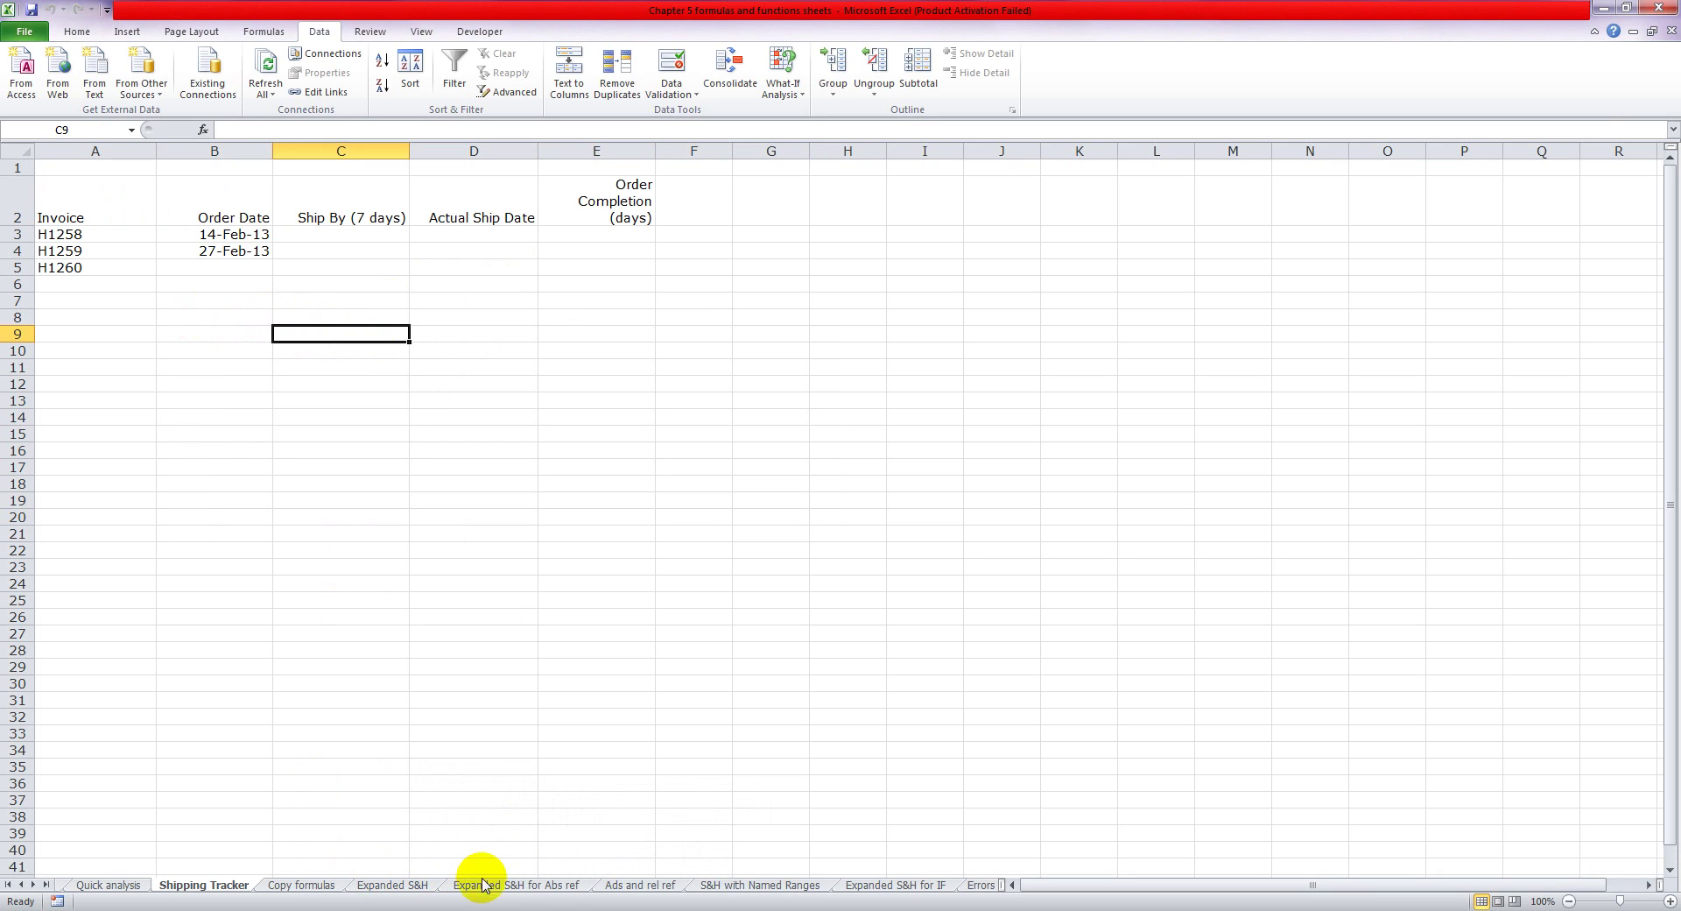
# Step: Look over the shipping table on the Expanded S&H for Abs ref sheet, including C10's handling charge
pyautogui.click(421, 885)
pyautogui.click(399, 236)
pyautogui.click(517, 884)
pyautogui.click(517, 302)
pyautogui.click(486, 316)
pyautogui.click(734, 381)
pyautogui.click(834, 365)
pyautogui.click(324, 350)
pyautogui.click(487, 364)
pyautogui.click(878, 386)
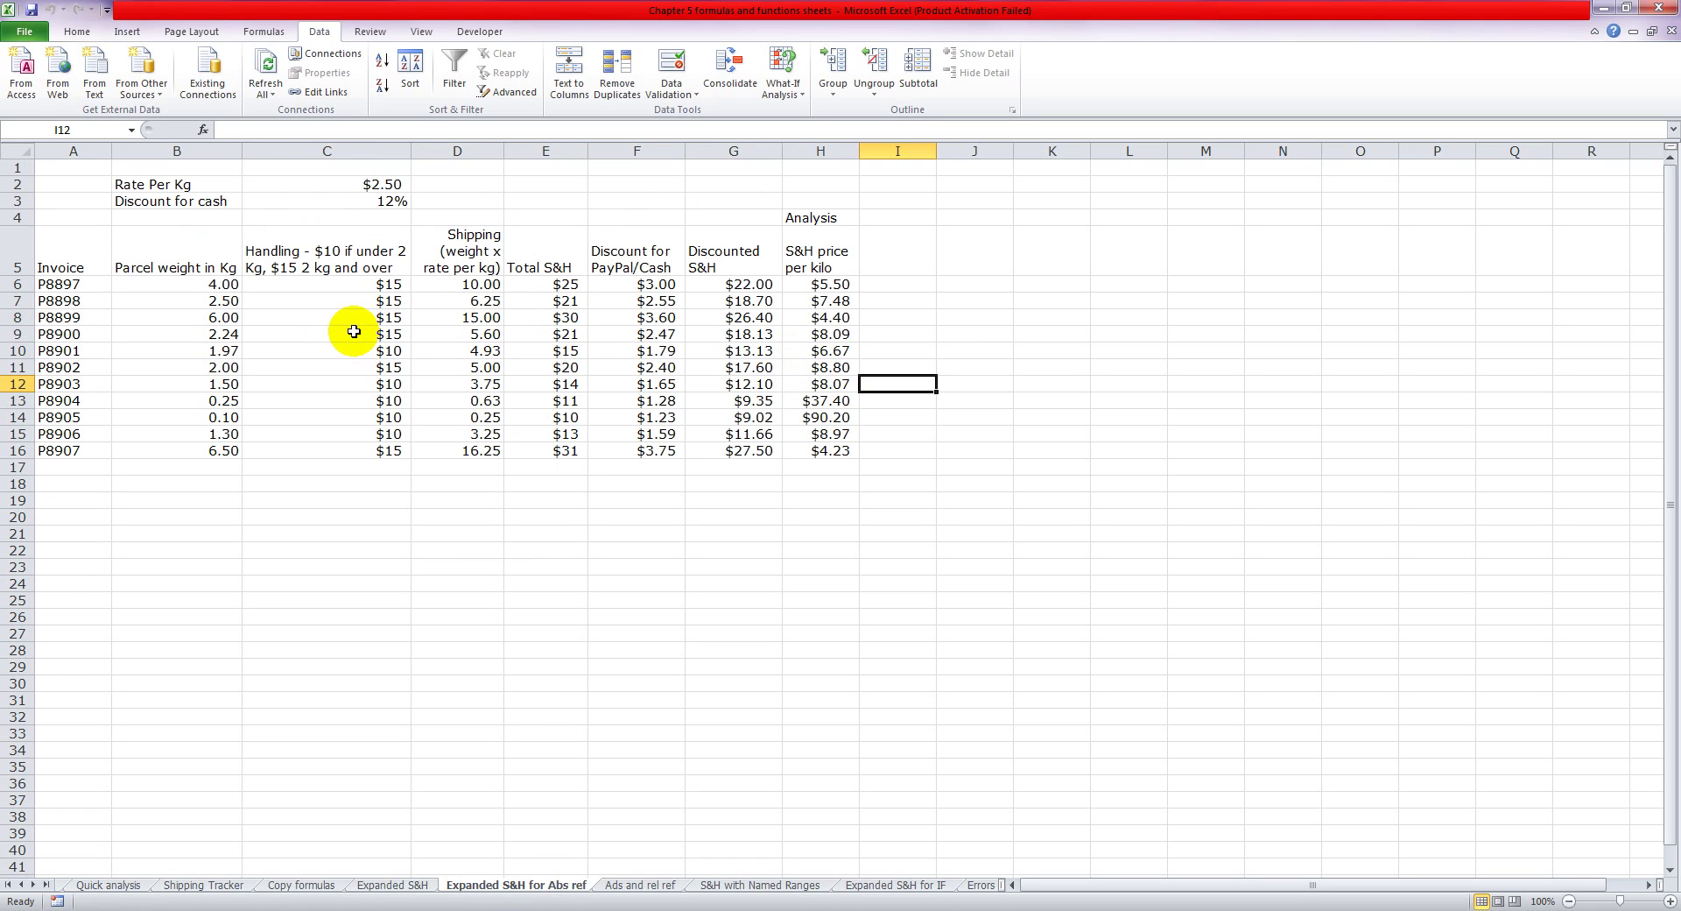
# Step: Back on Shipping Tracker, enter =B3+7 in C3 so H1258 ships by 21-Feb-13
pyautogui.click(188, 892)
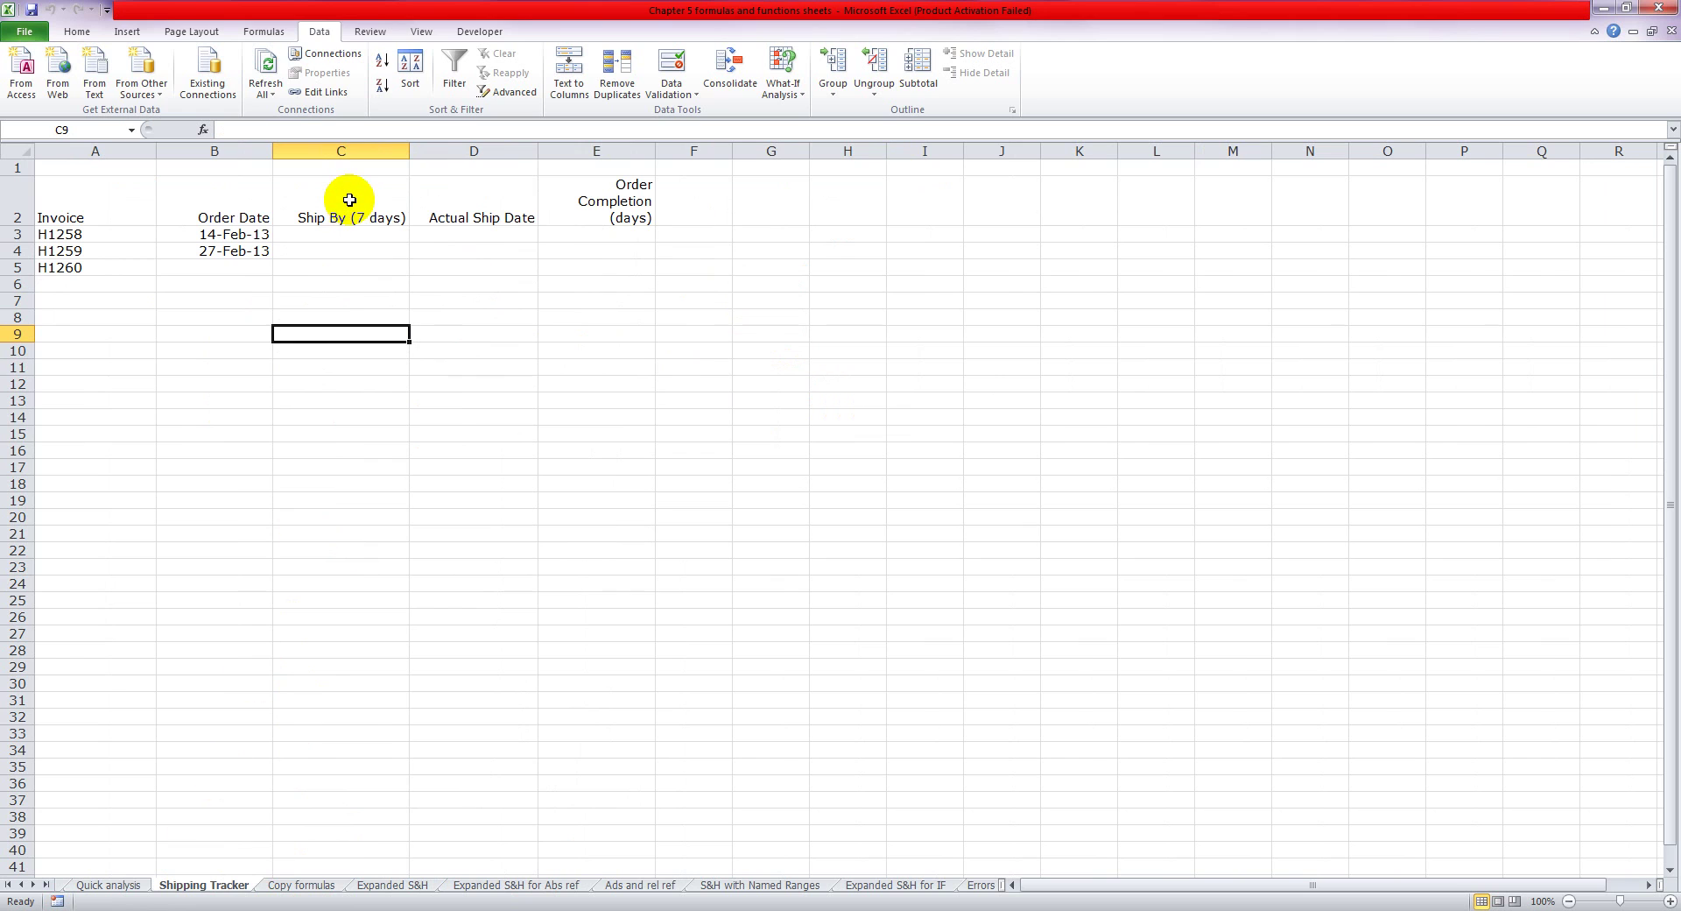
pyautogui.click(252, 234)
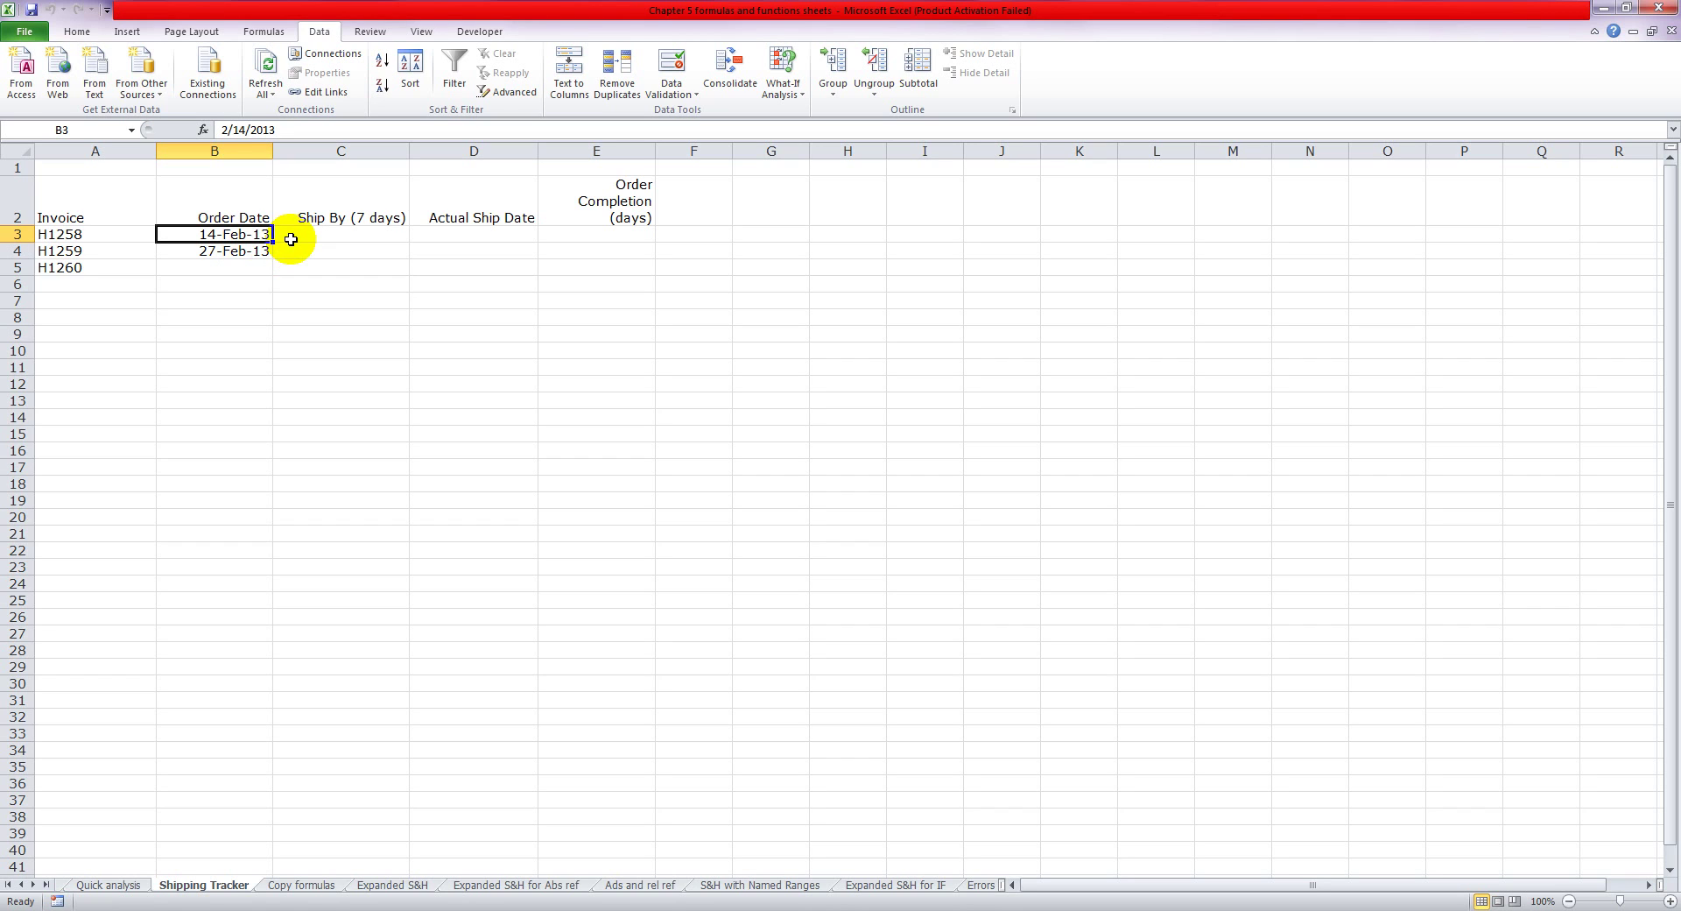
pyautogui.click(291, 239)
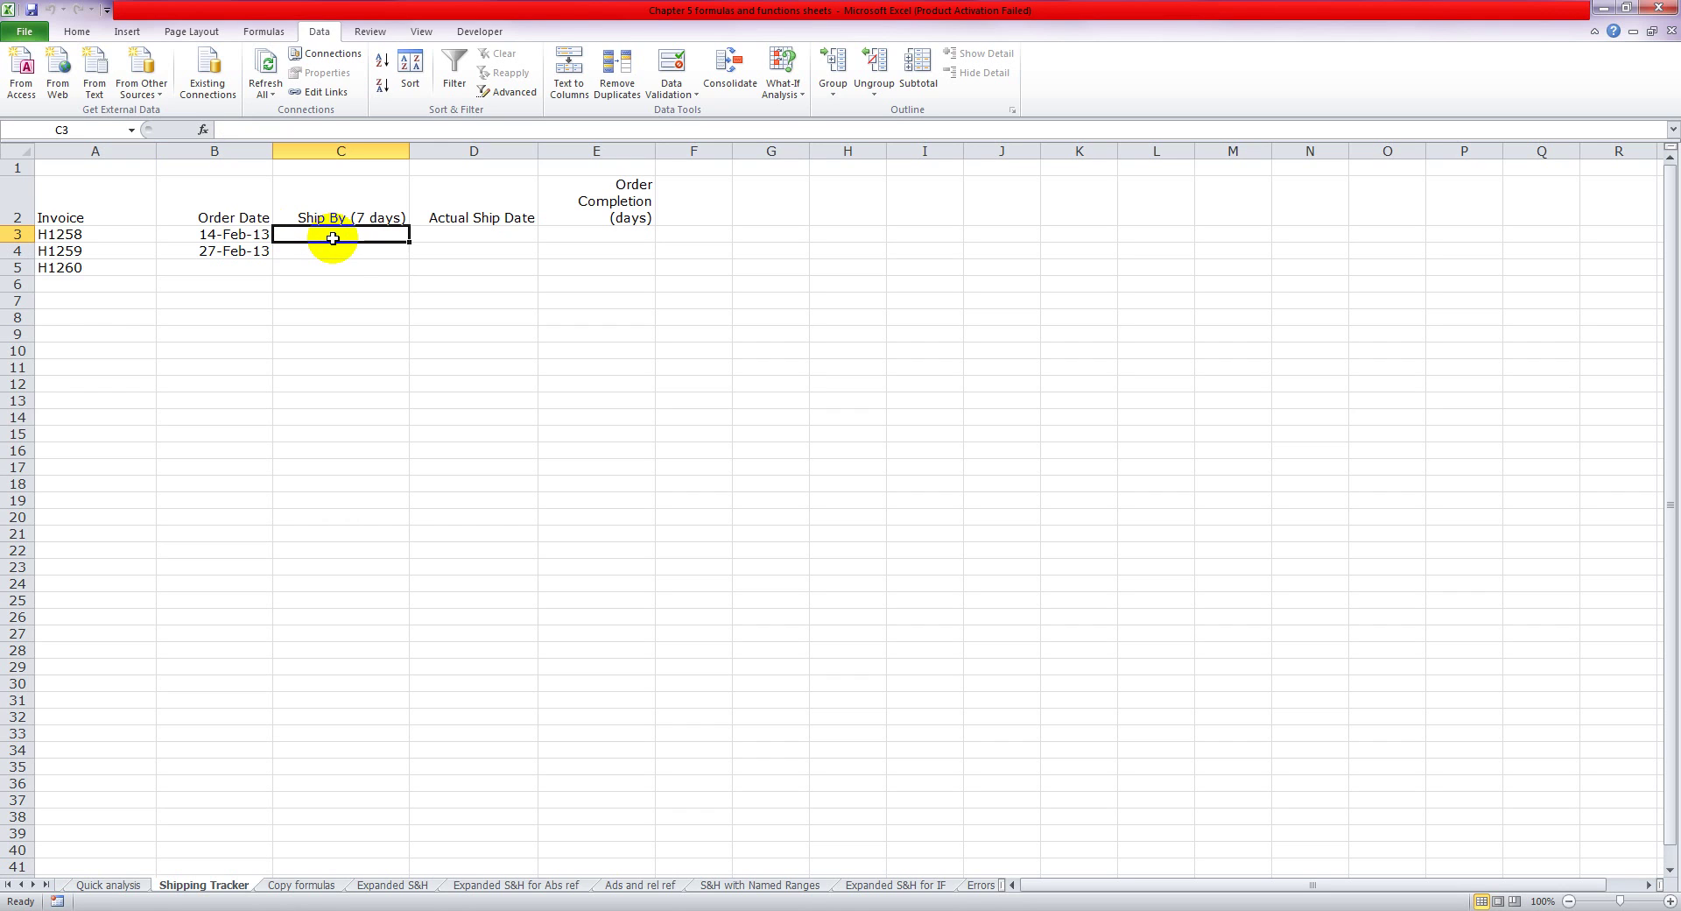
pyautogui.write('=')
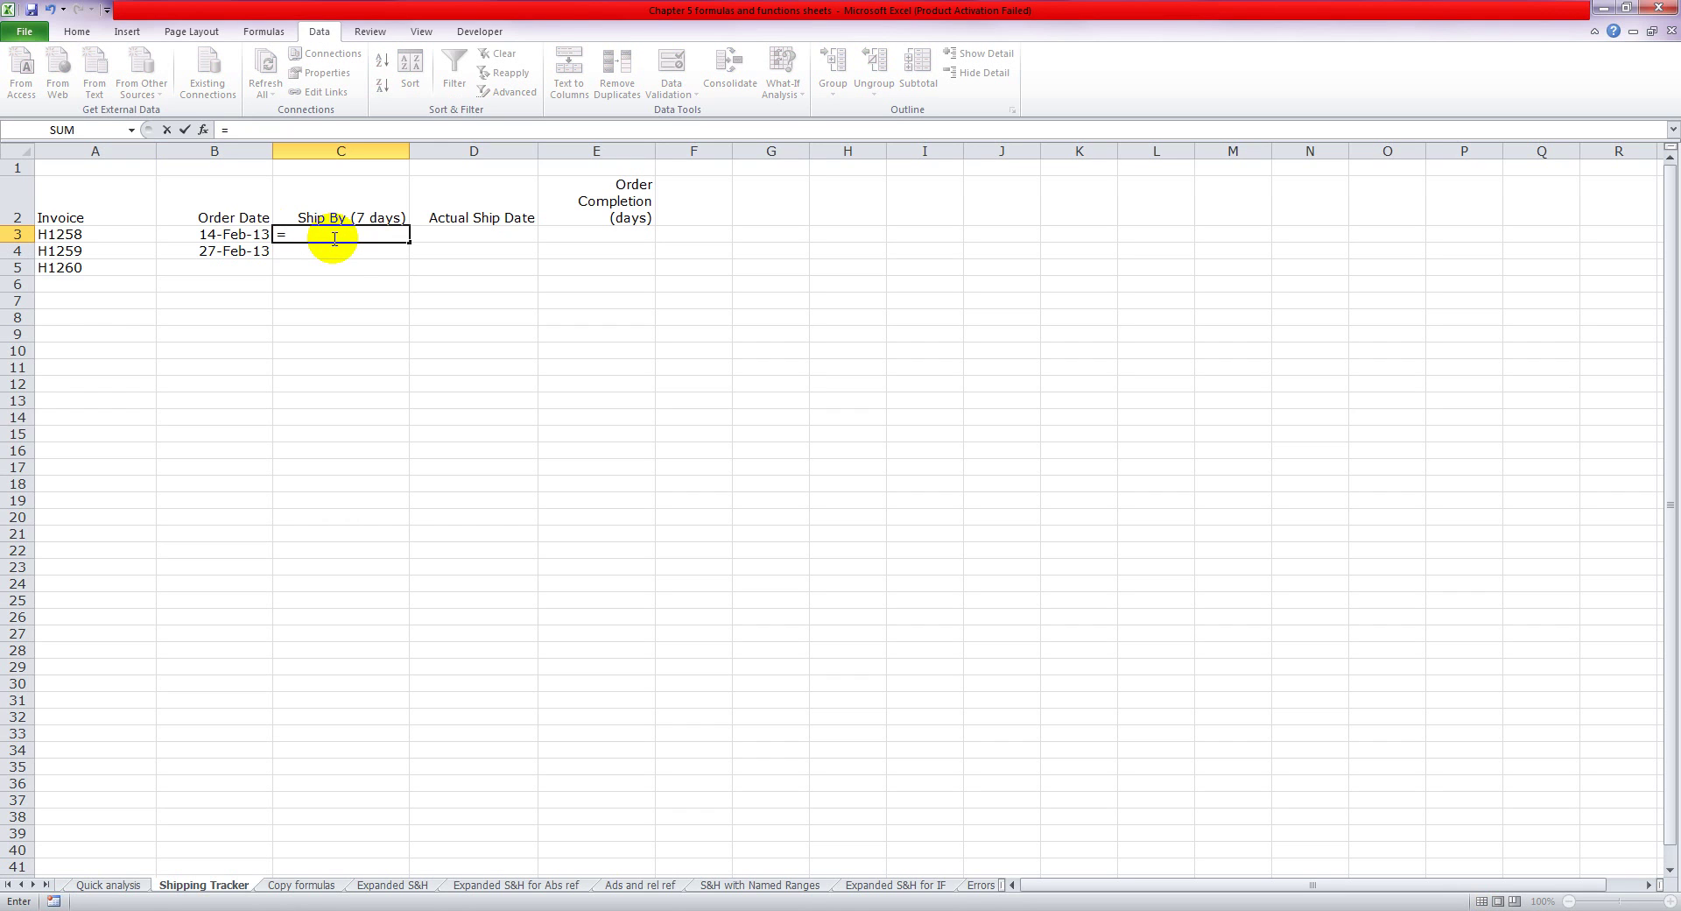
pyautogui.click(229, 234)
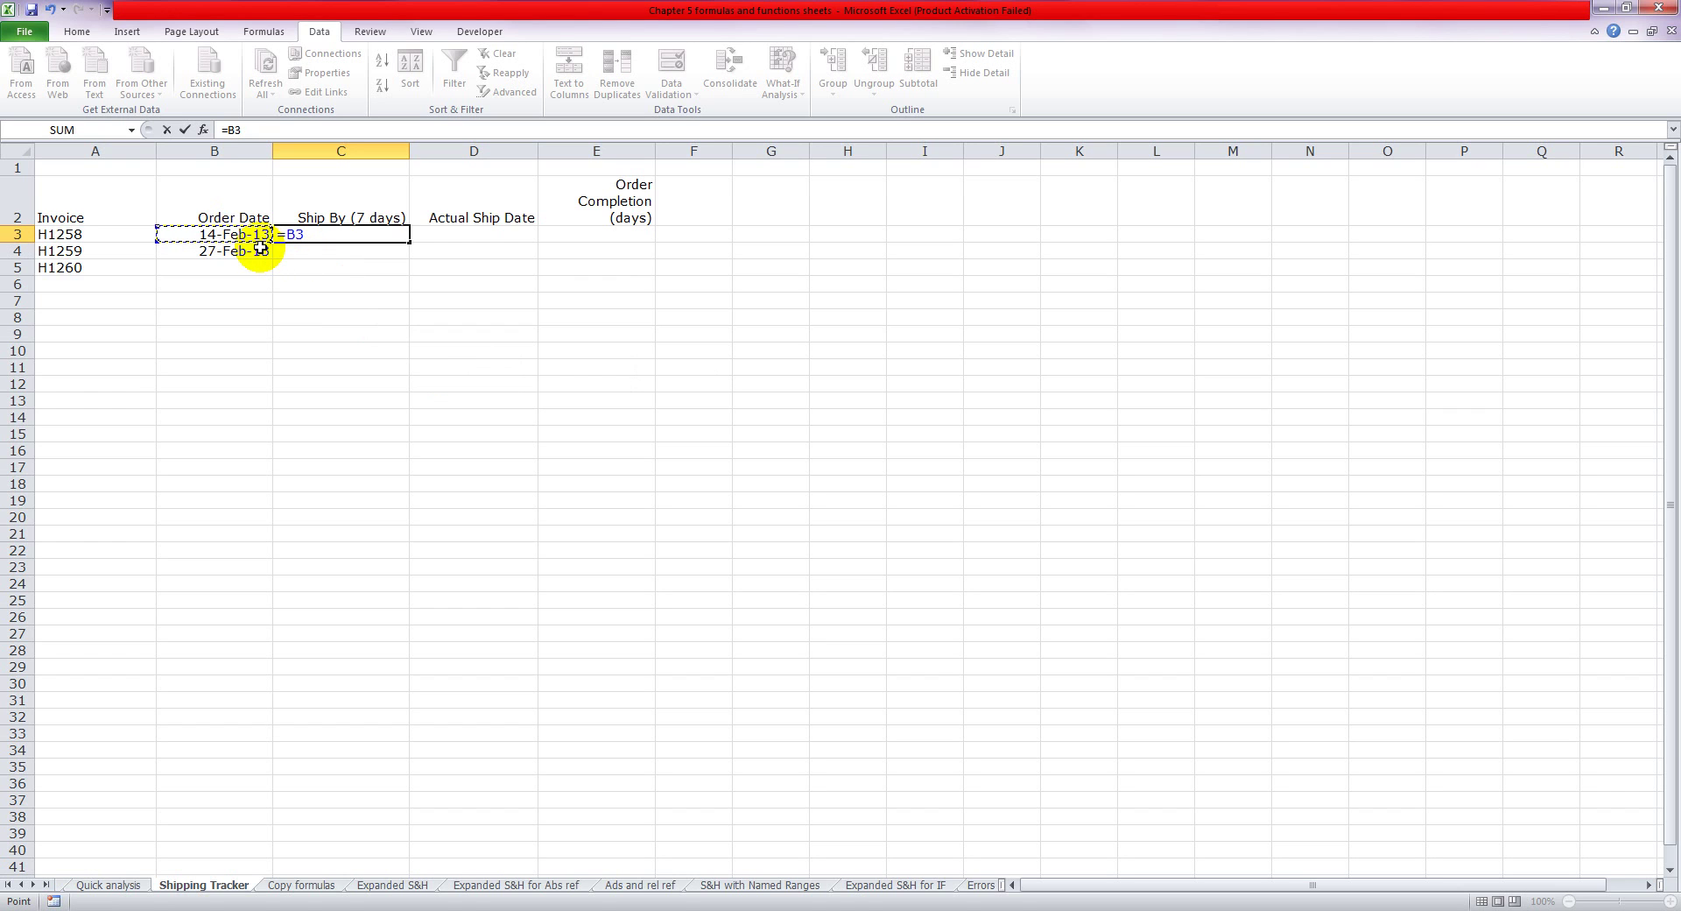
pyautogui.write('+7')
pyautogui.press('Return')
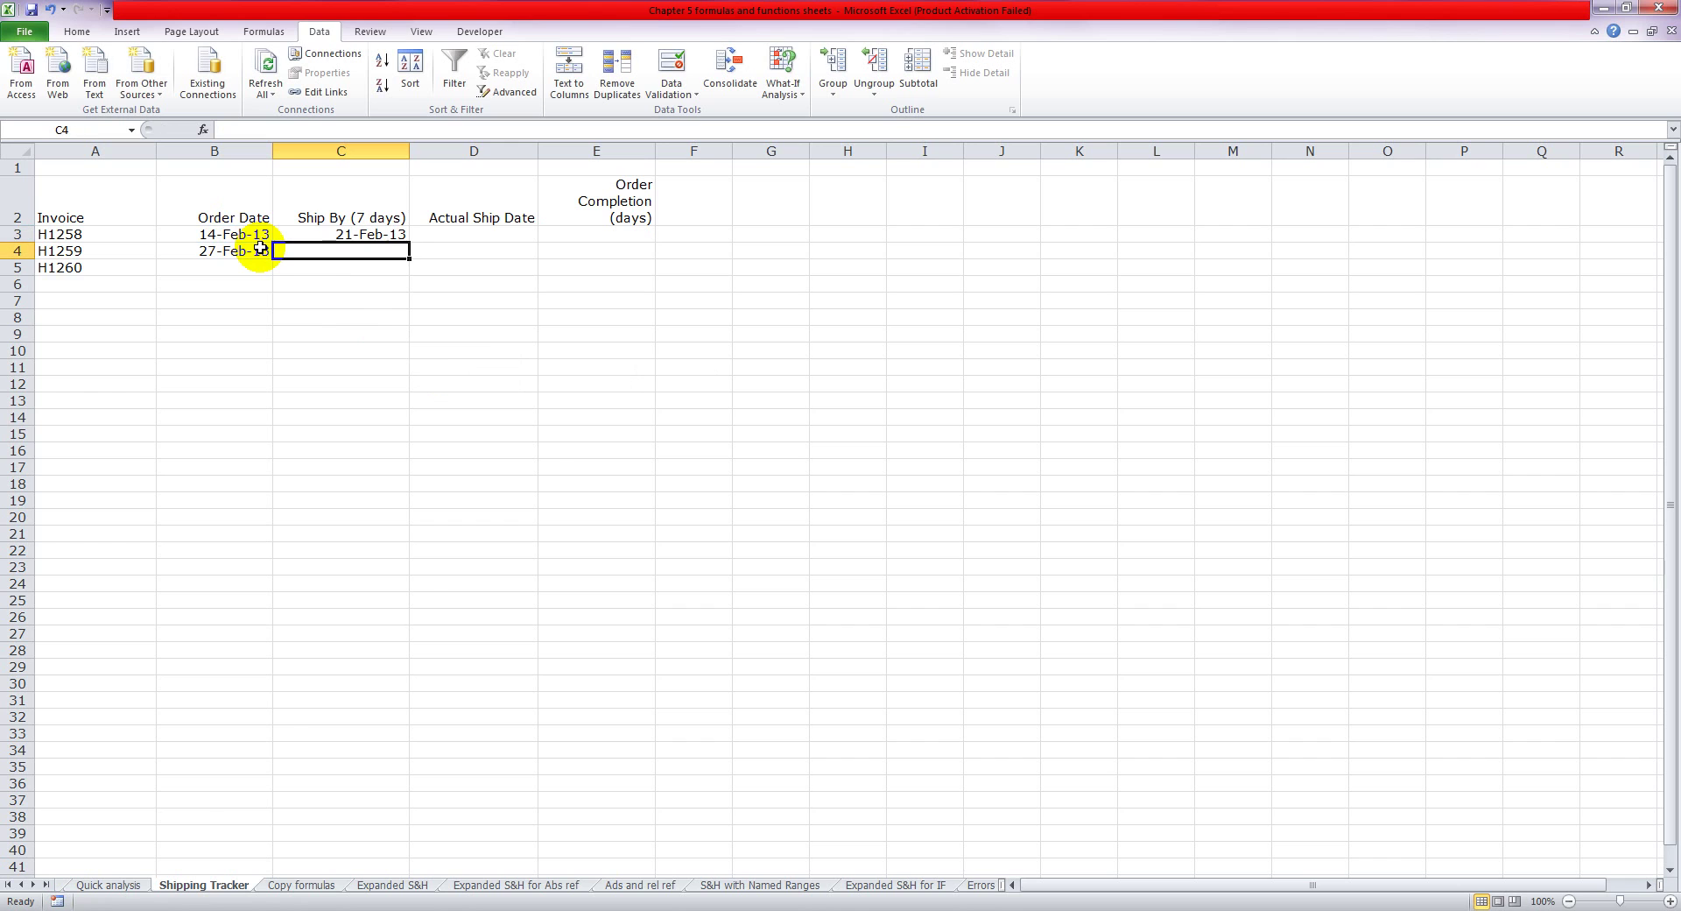
pyautogui.click(339, 236)
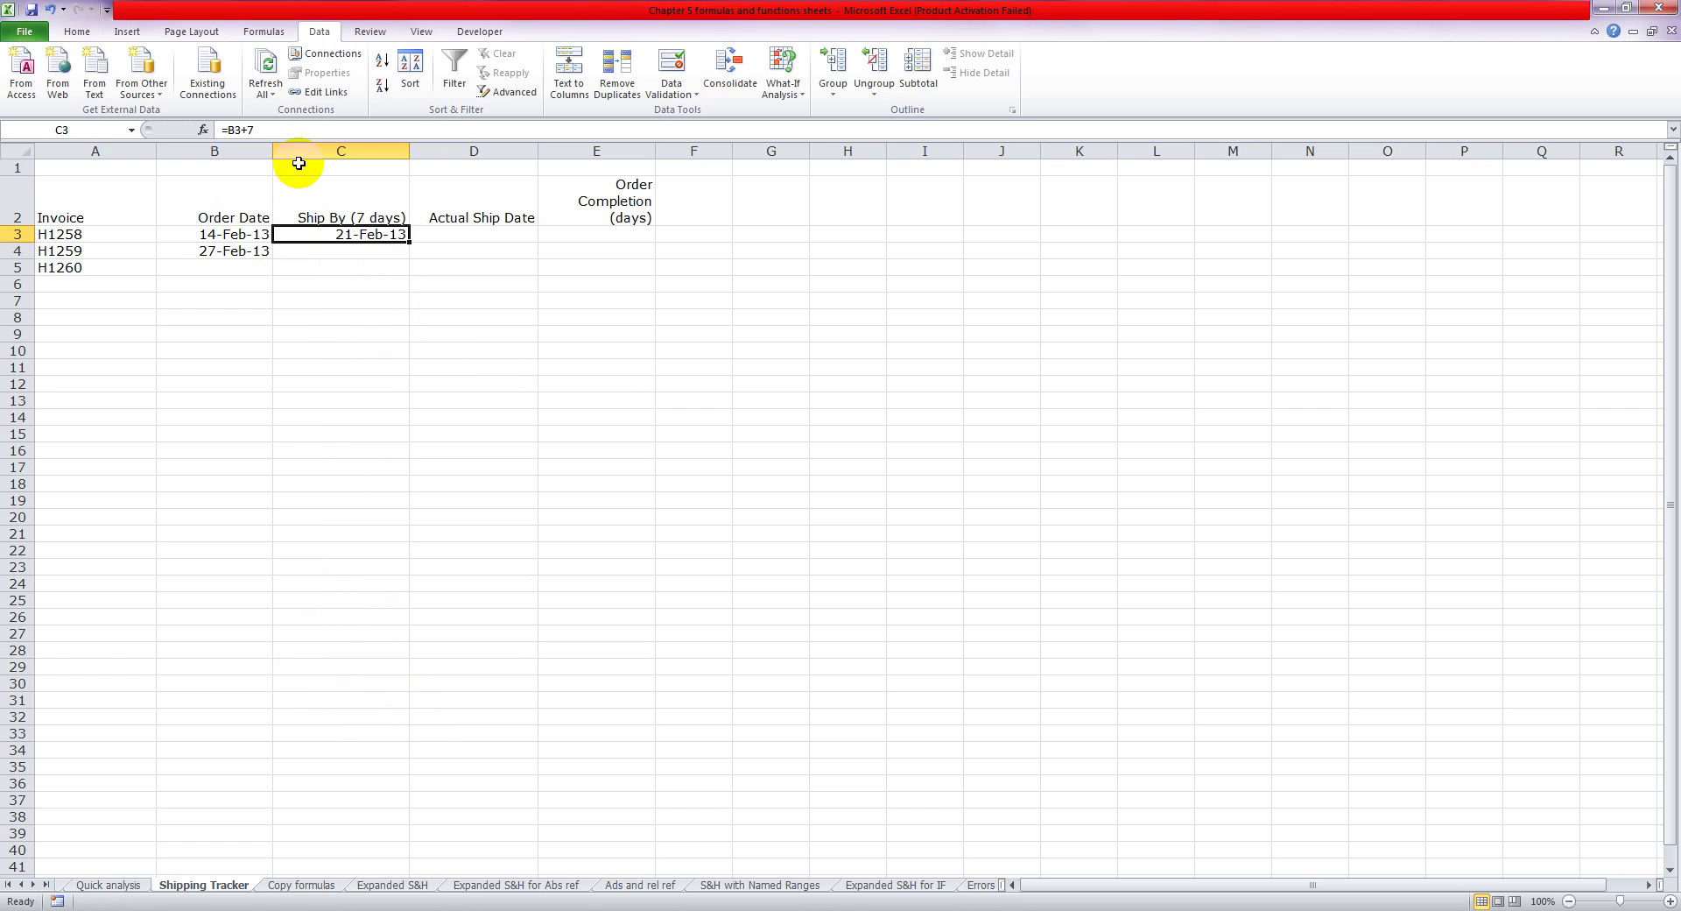
pyautogui.click(458, 234)
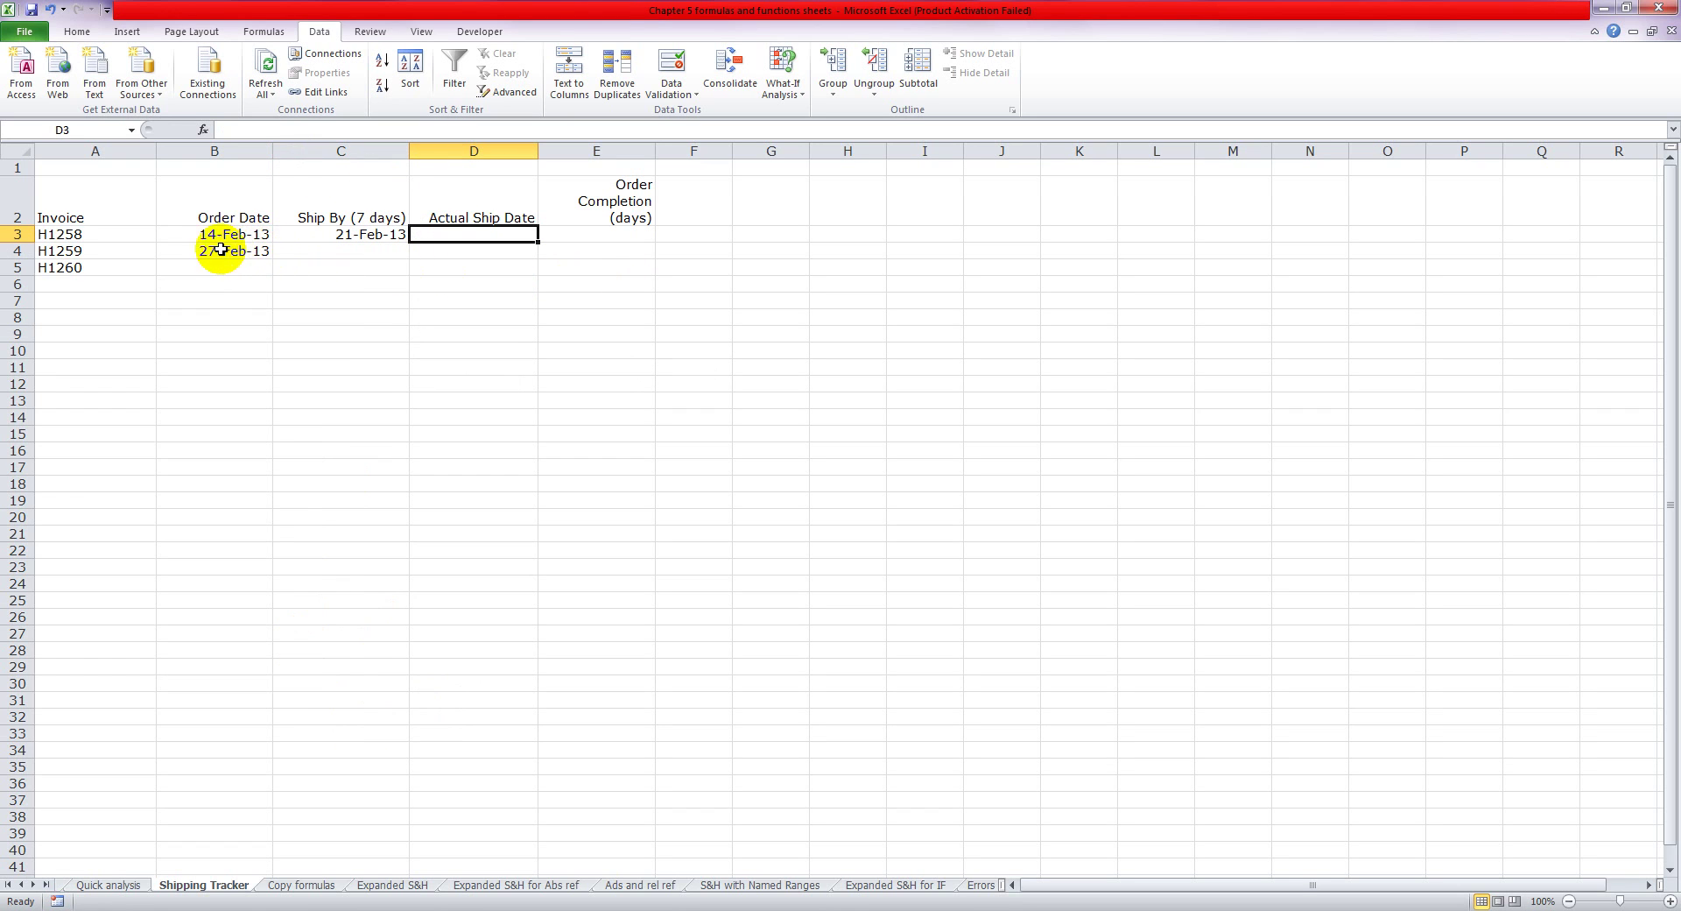
# Step: Enter 18 Feb 13 in D3 as H1258's actual ship date and compare it with C3
pyautogui.write('18 feb')
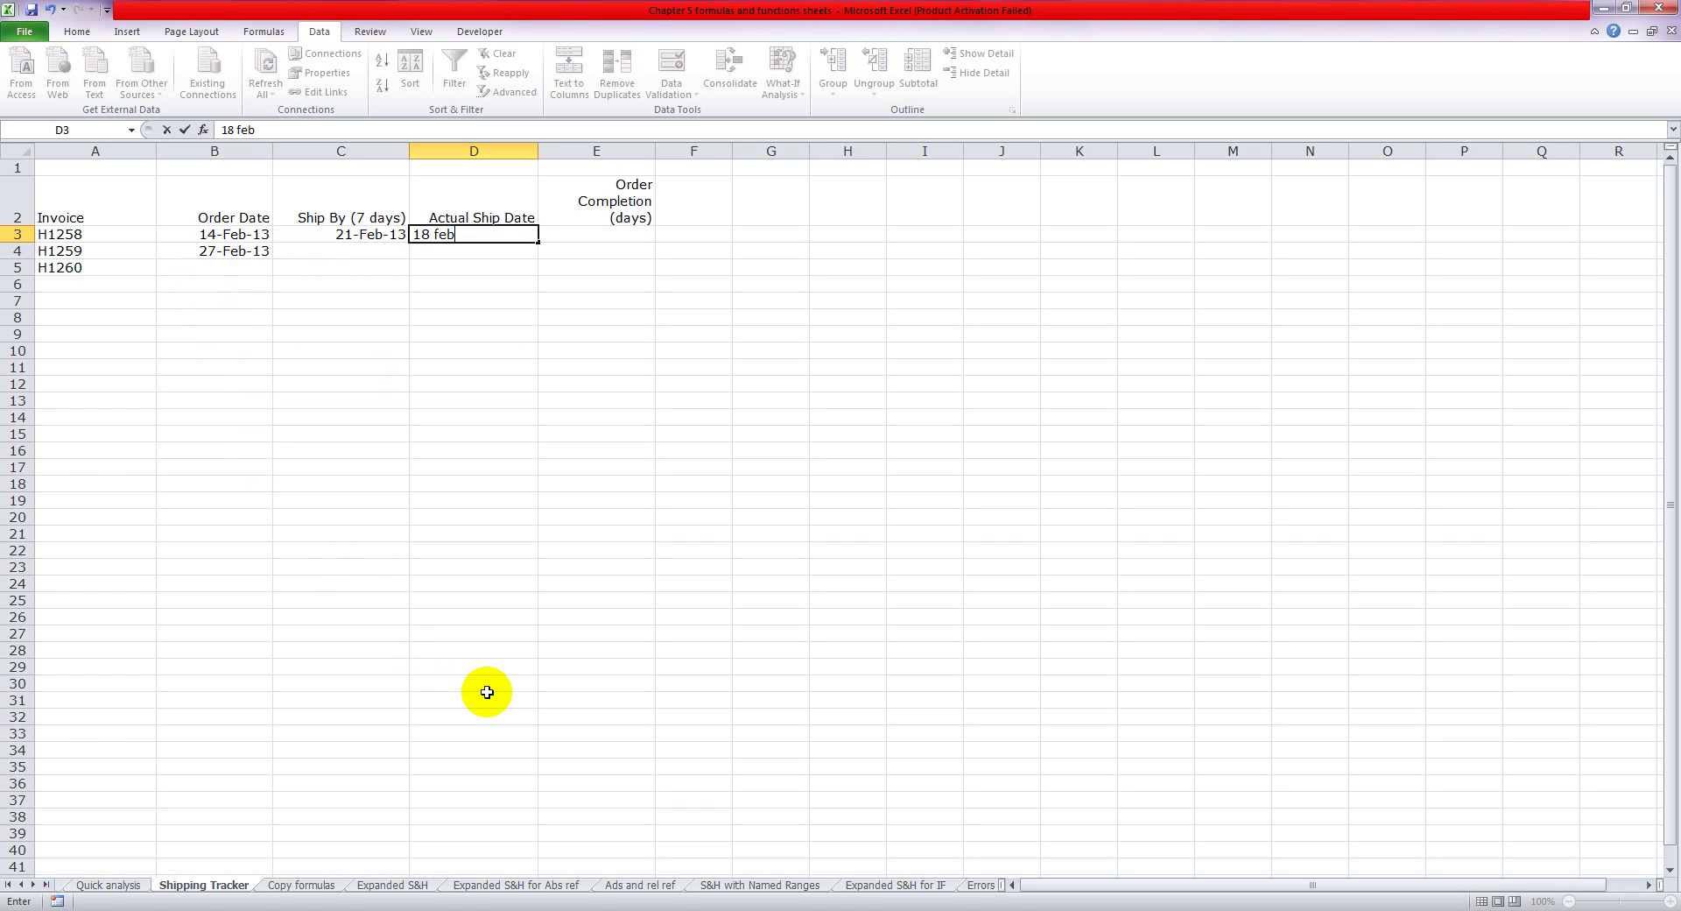
pyautogui.write('1')
pyautogui.write('3')
pyautogui.press('Return')
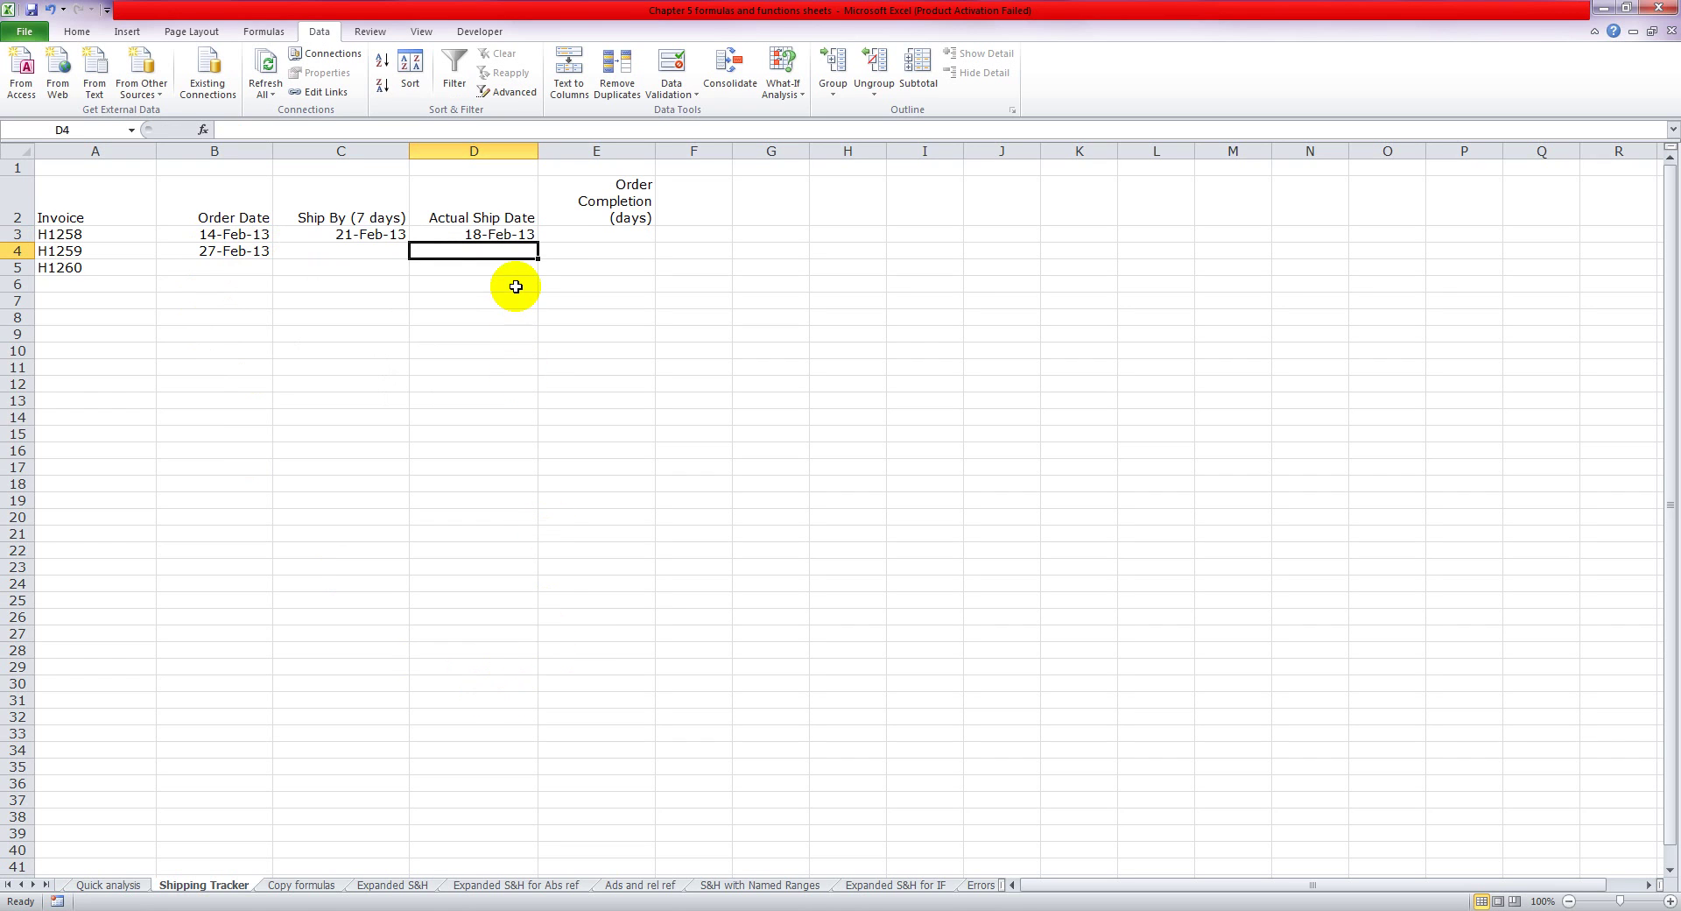
pyautogui.click(486, 236)
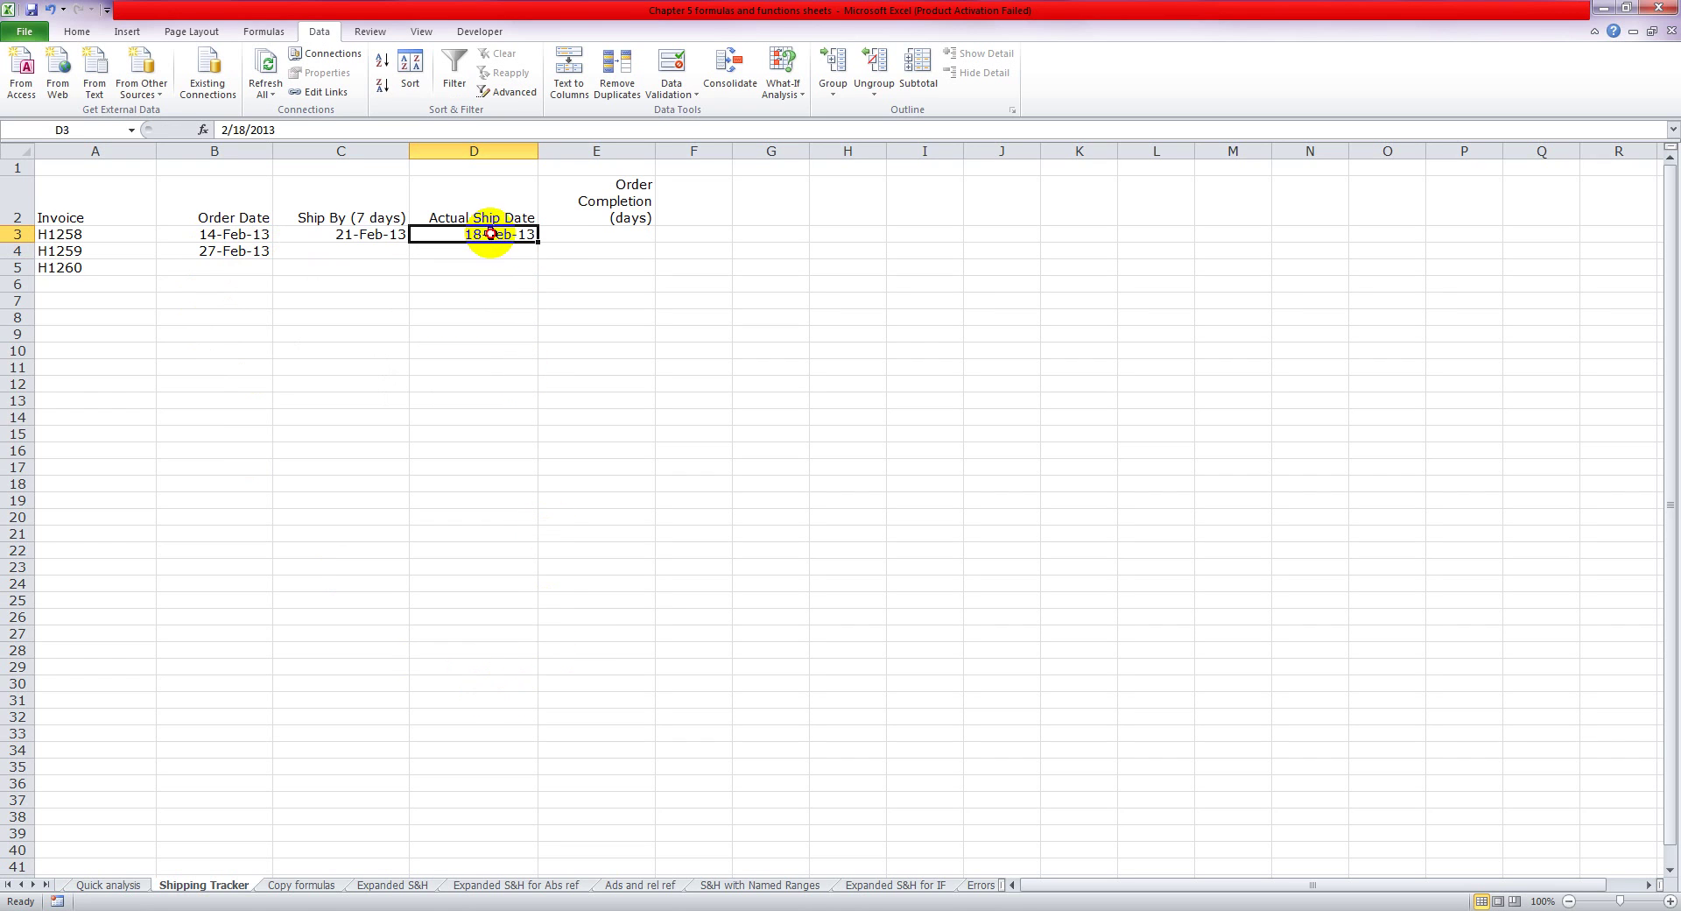
pyautogui.click(338, 238)
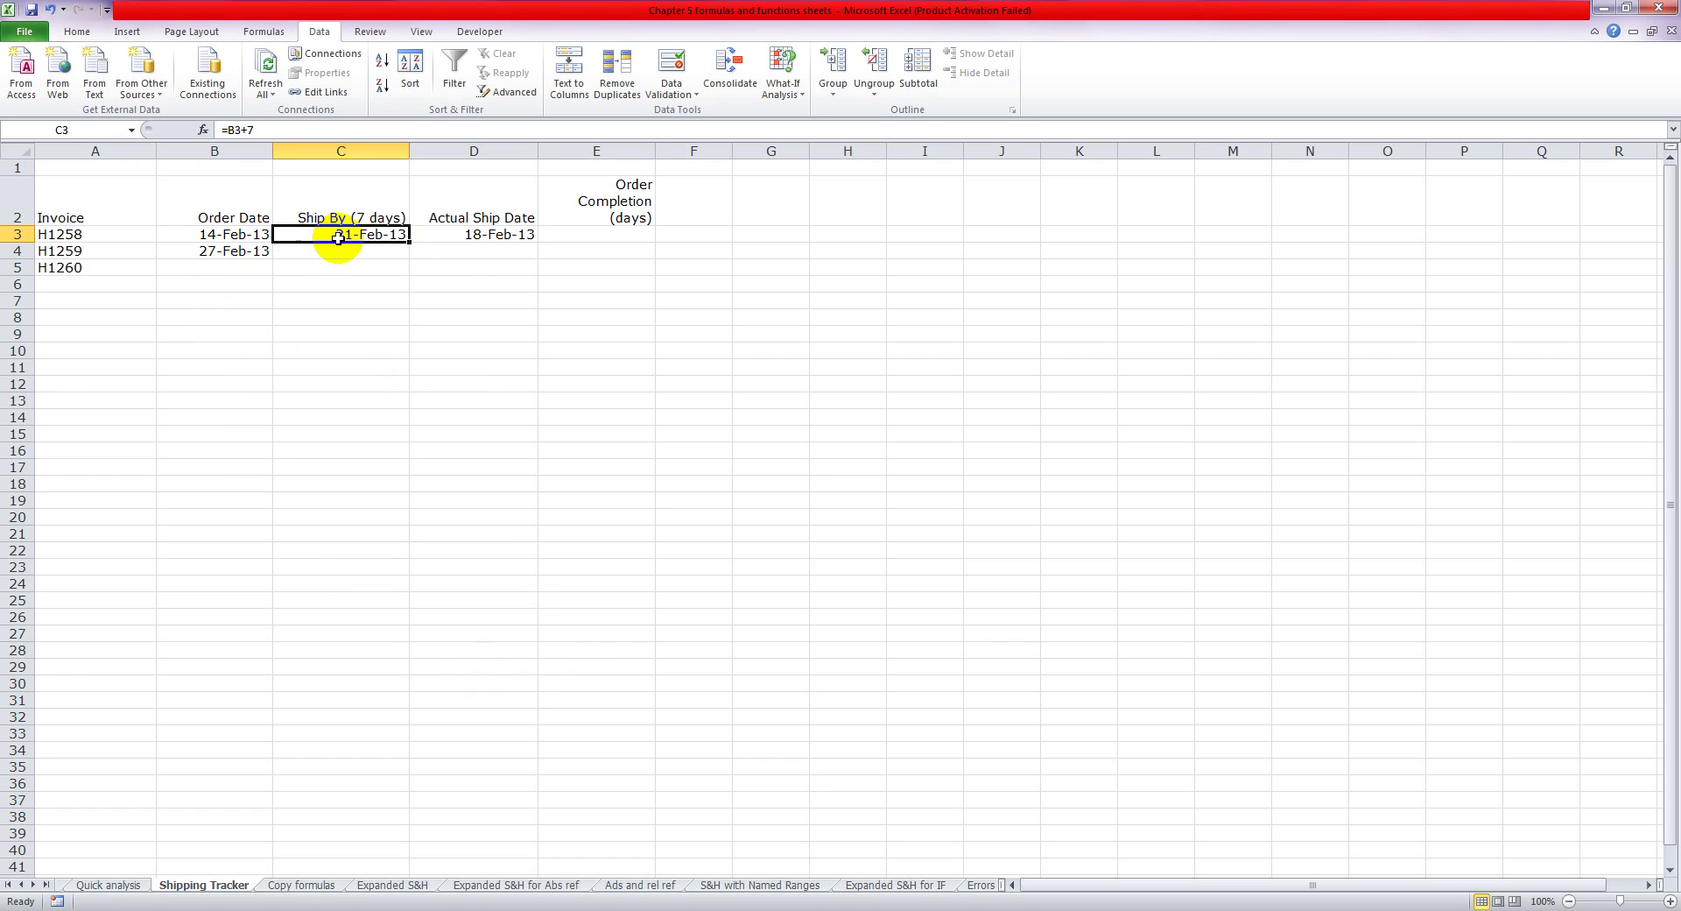
pyautogui.click(491, 238)
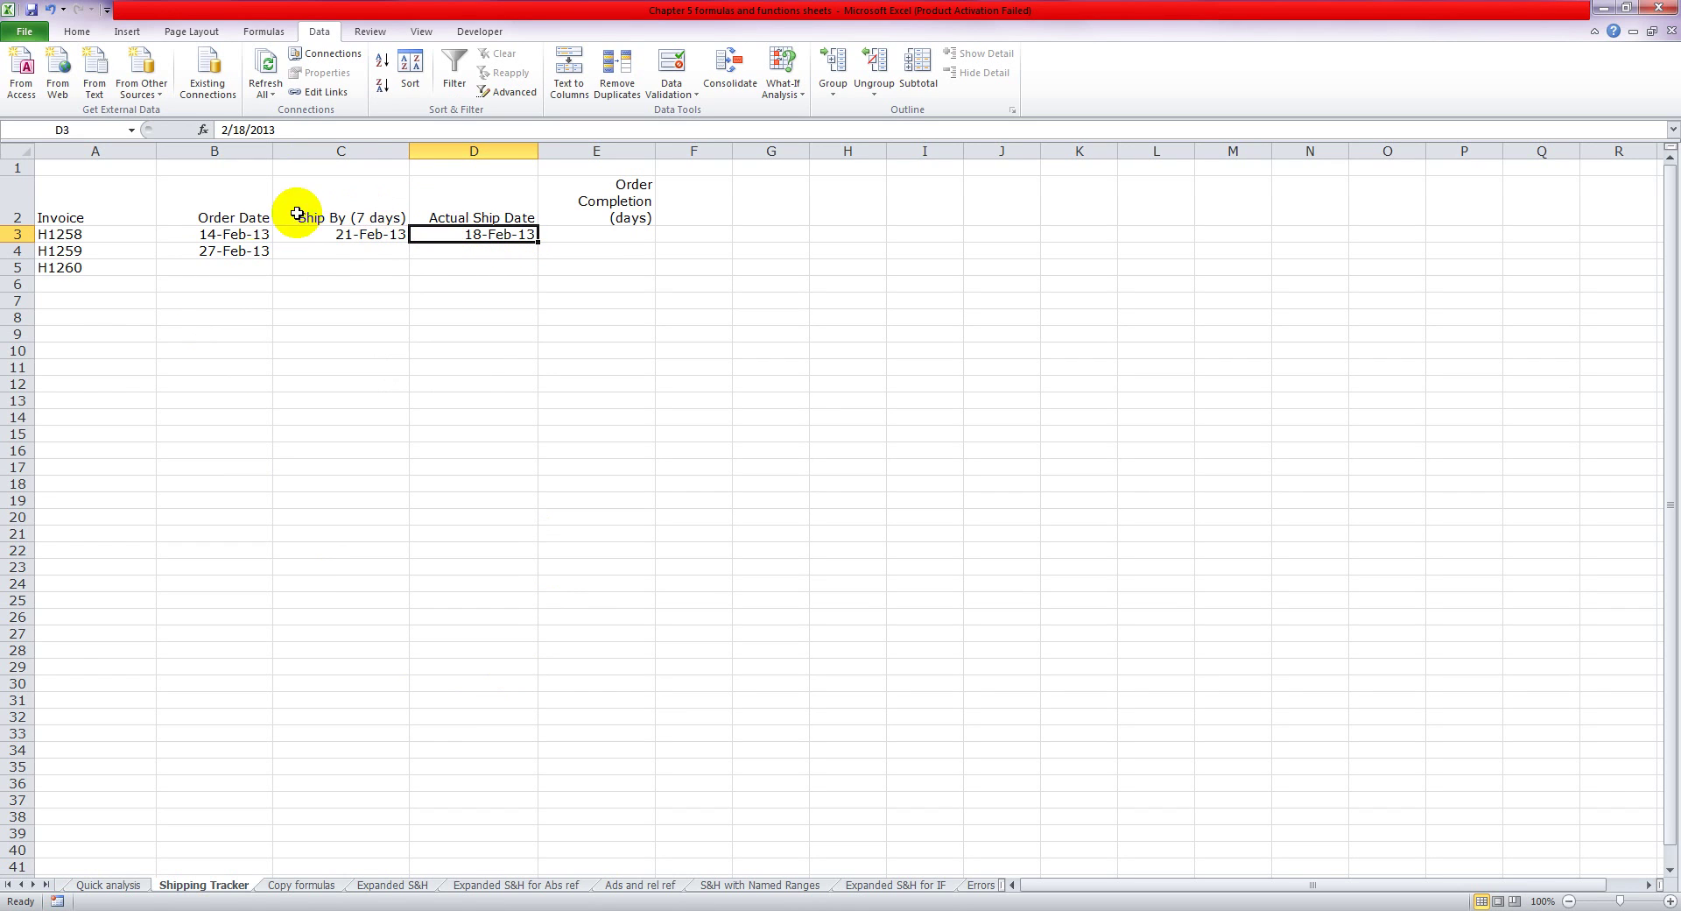
pyautogui.click(624, 233)
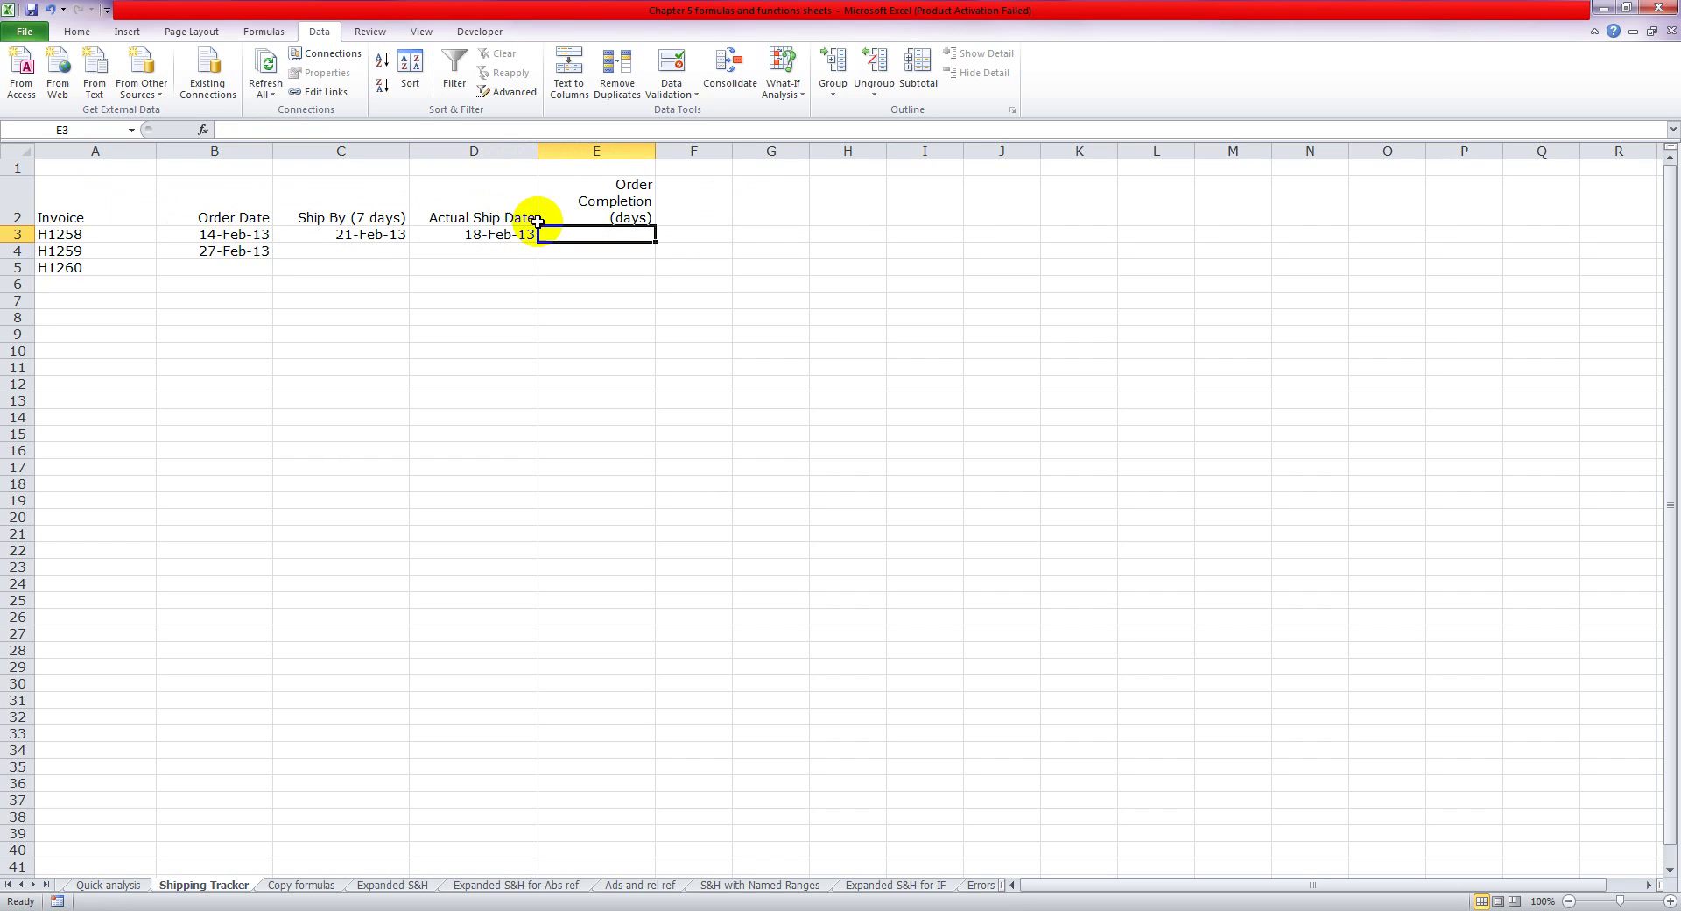
# Step: Enter =D3-B3 in E3, giving H1258 an order completion of 4 days
pyautogui.write('=')
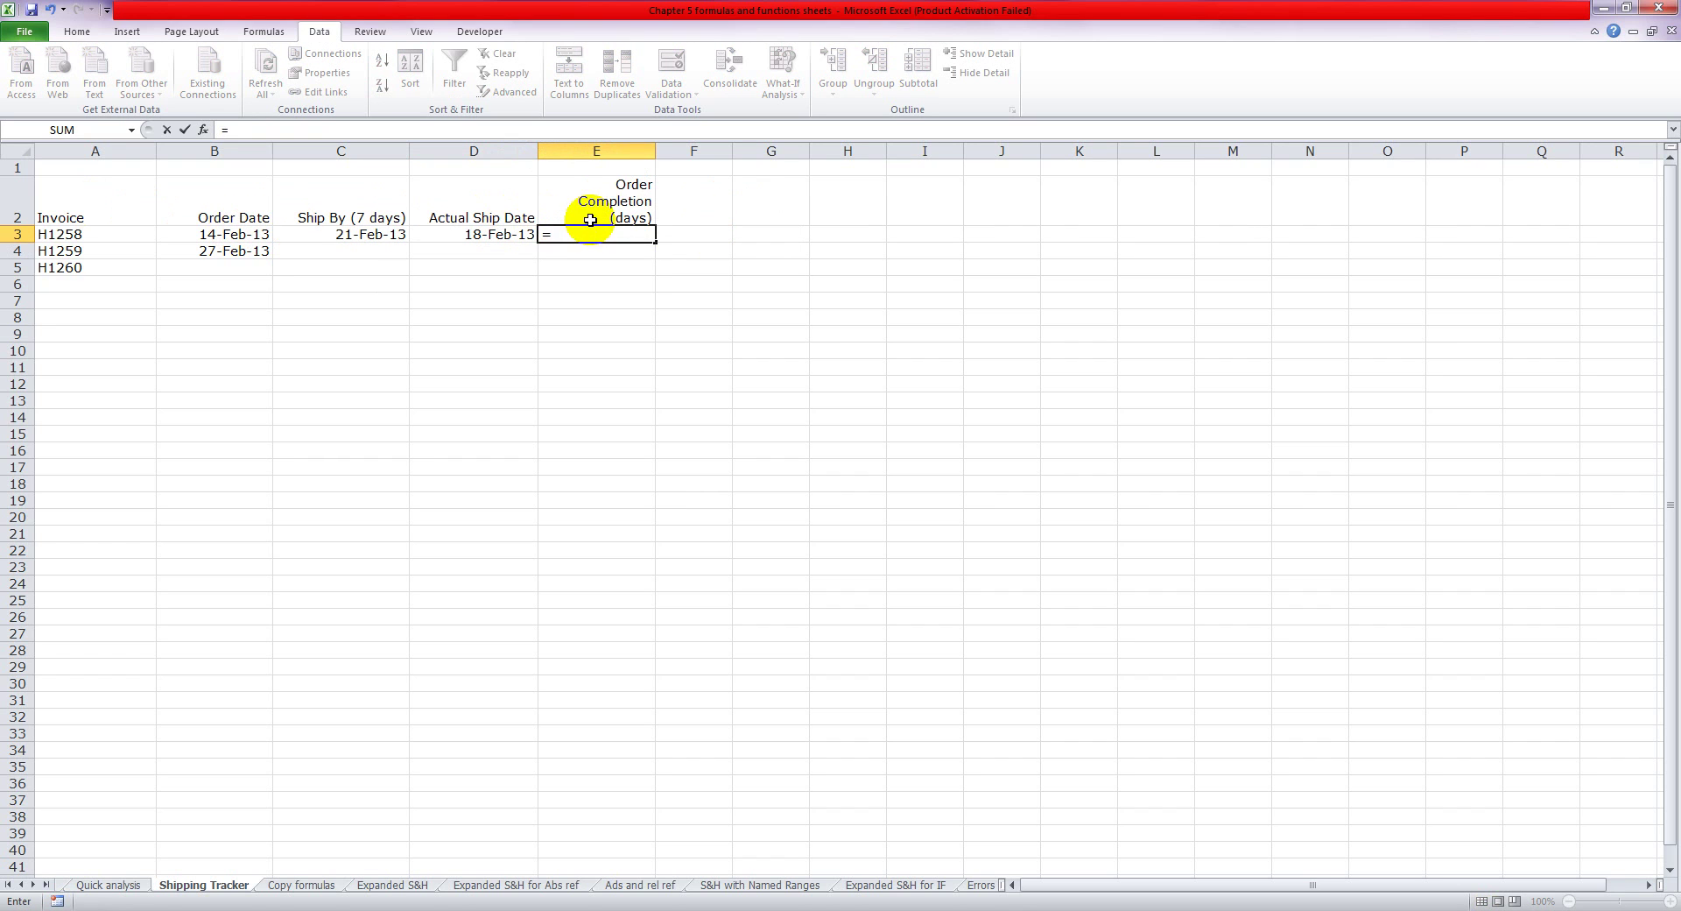
pyautogui.click(471, 233)
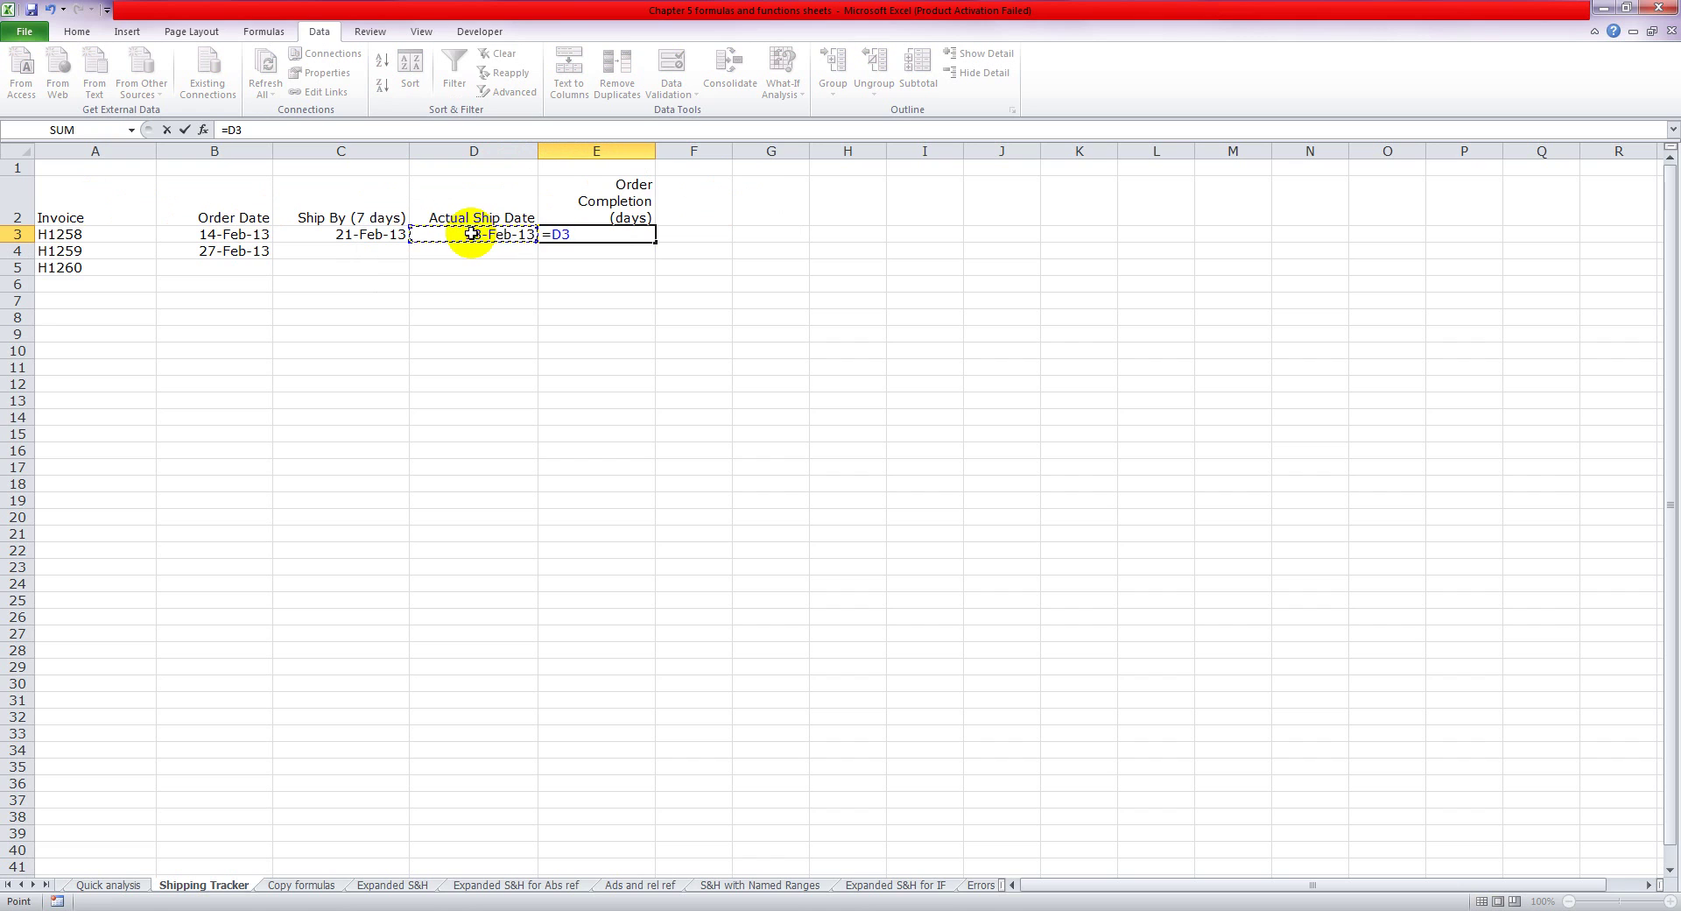
pyautogui.write('-')
pyautogui.click(254, 236)
pyautogui.press('Return')
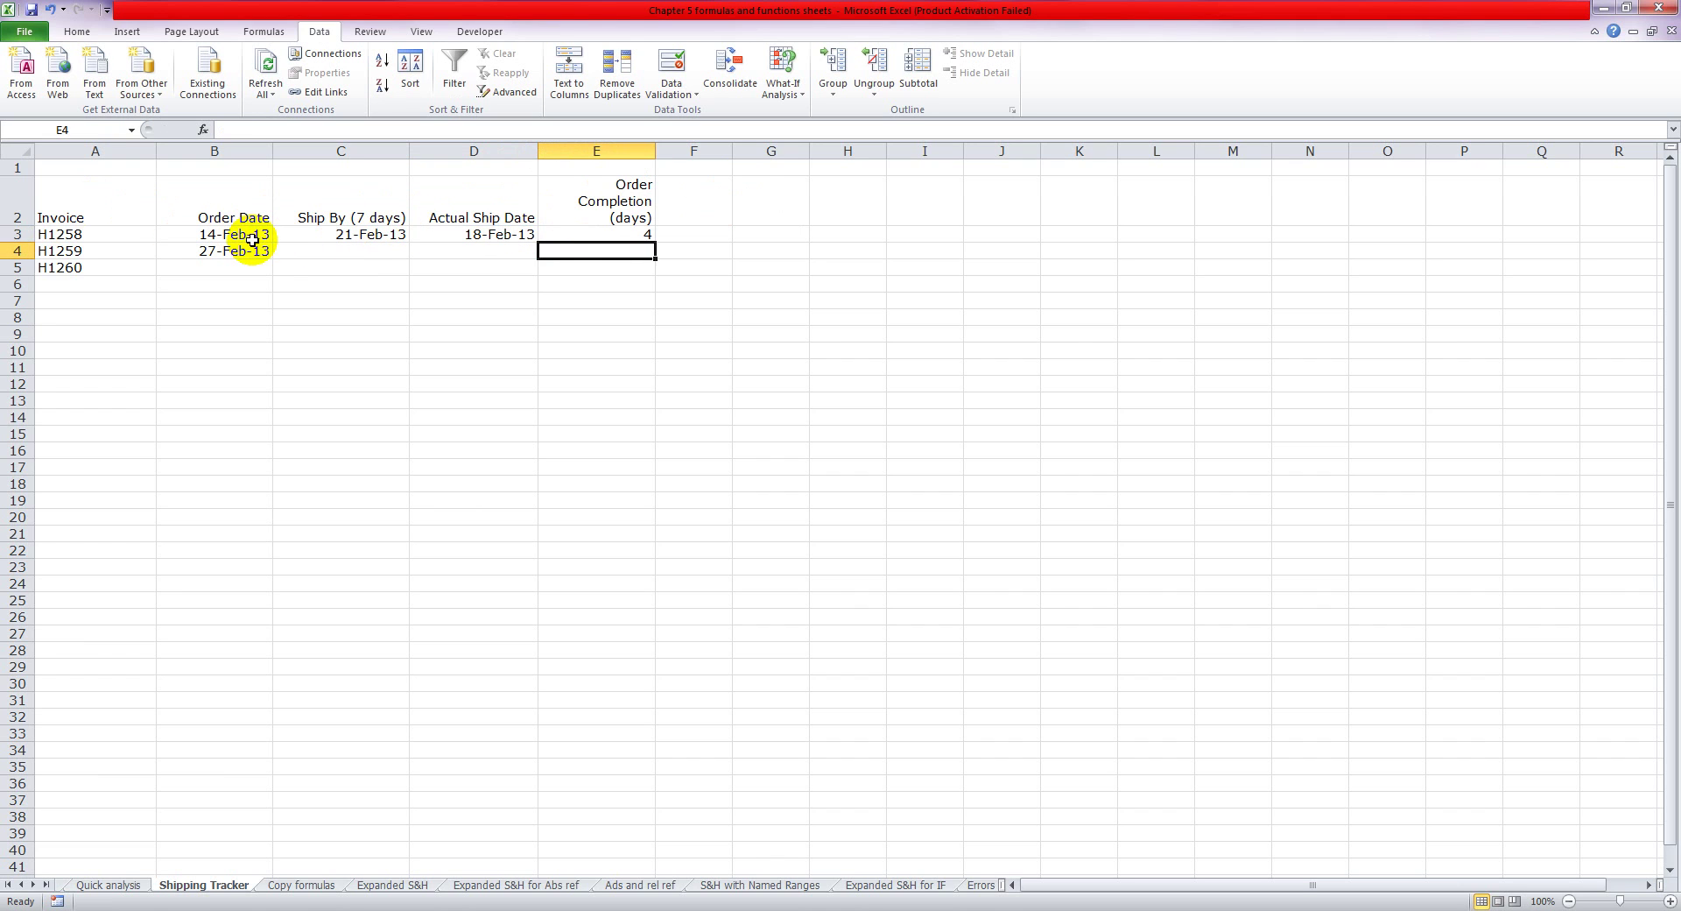
pyautogui.click(648, 235)
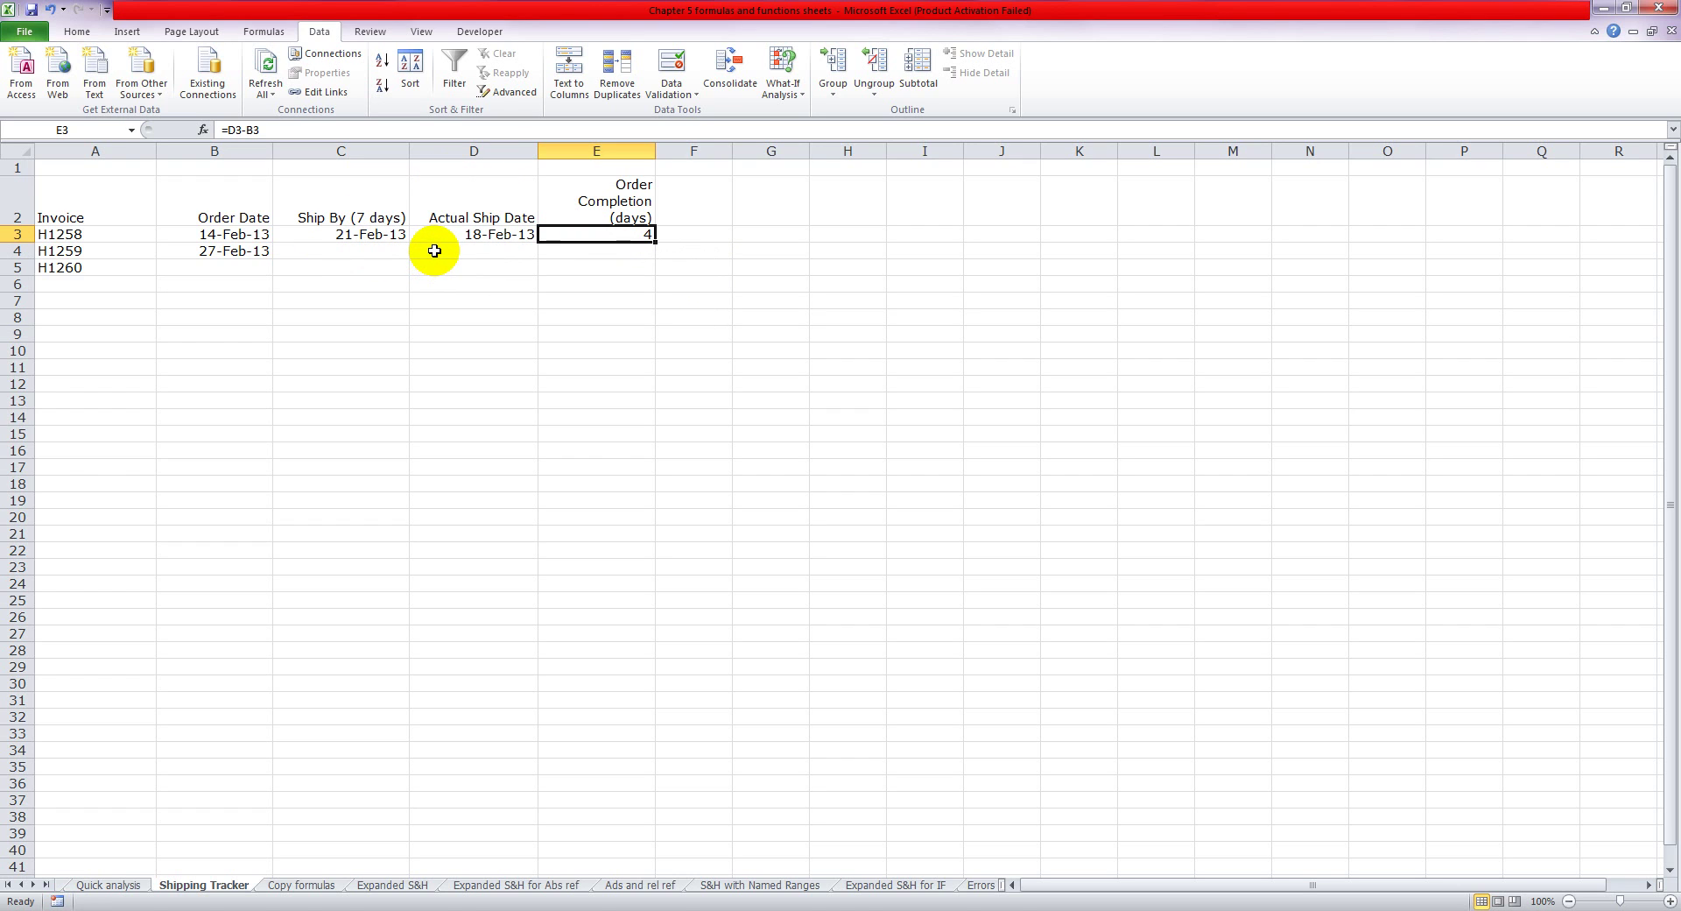
# Step: Enter =B4+7 in C4 so H1259's Ship By date shows 6-Mar-13
pyautogui.click(350, 250)
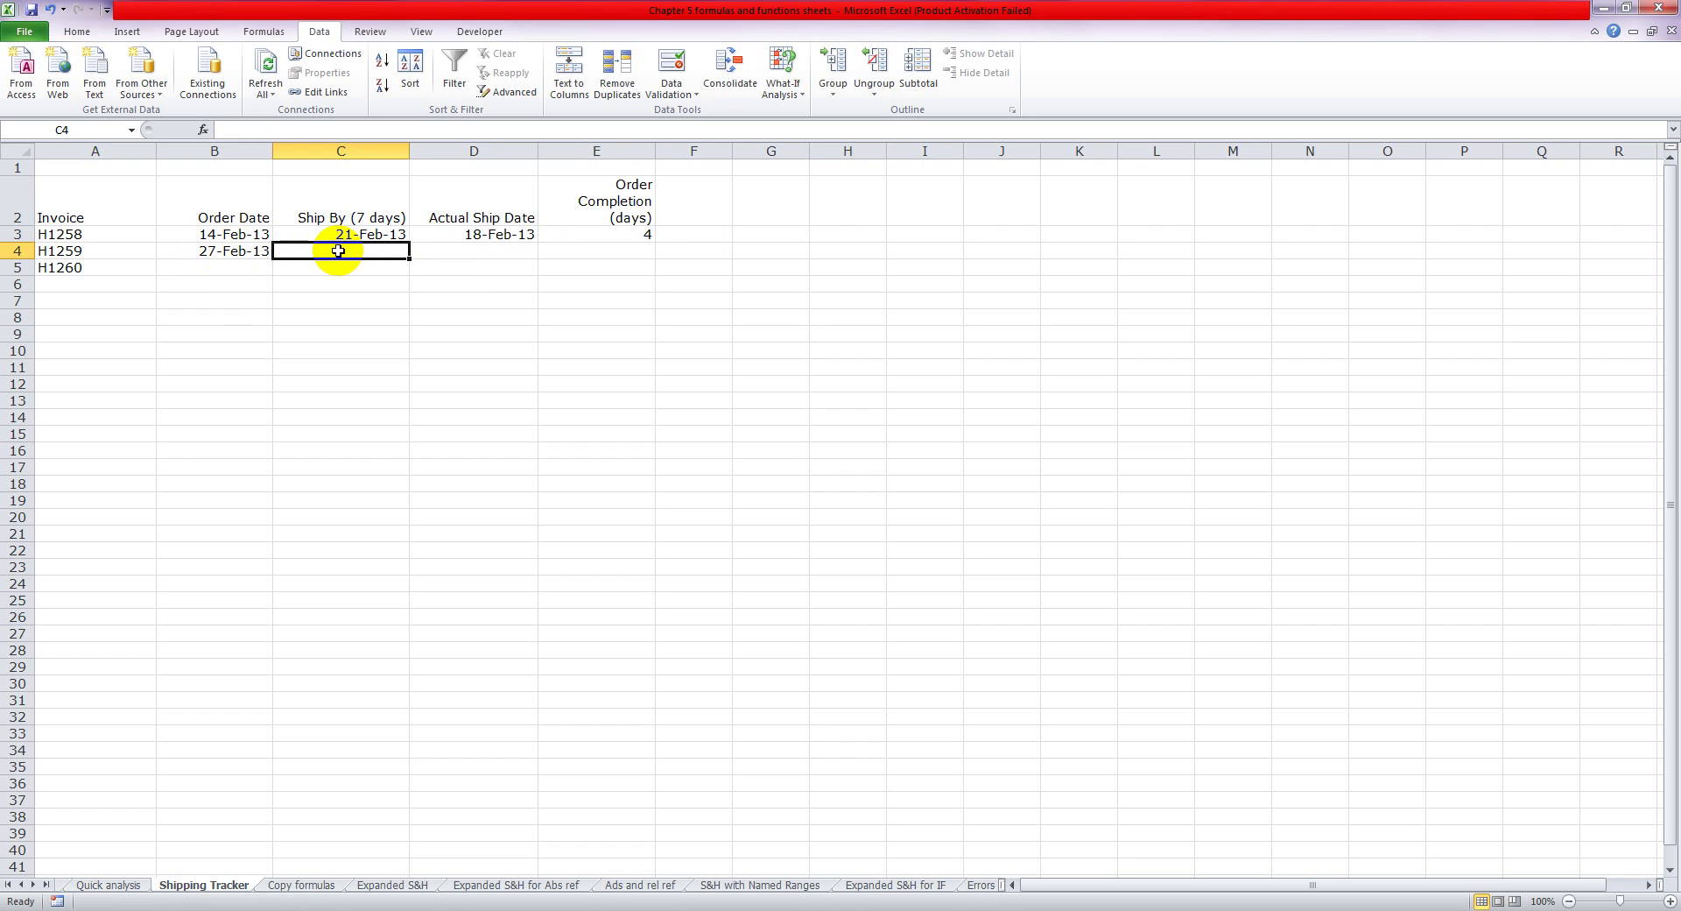
pyautogui.write('=')
pyautogui.click(237, 249)
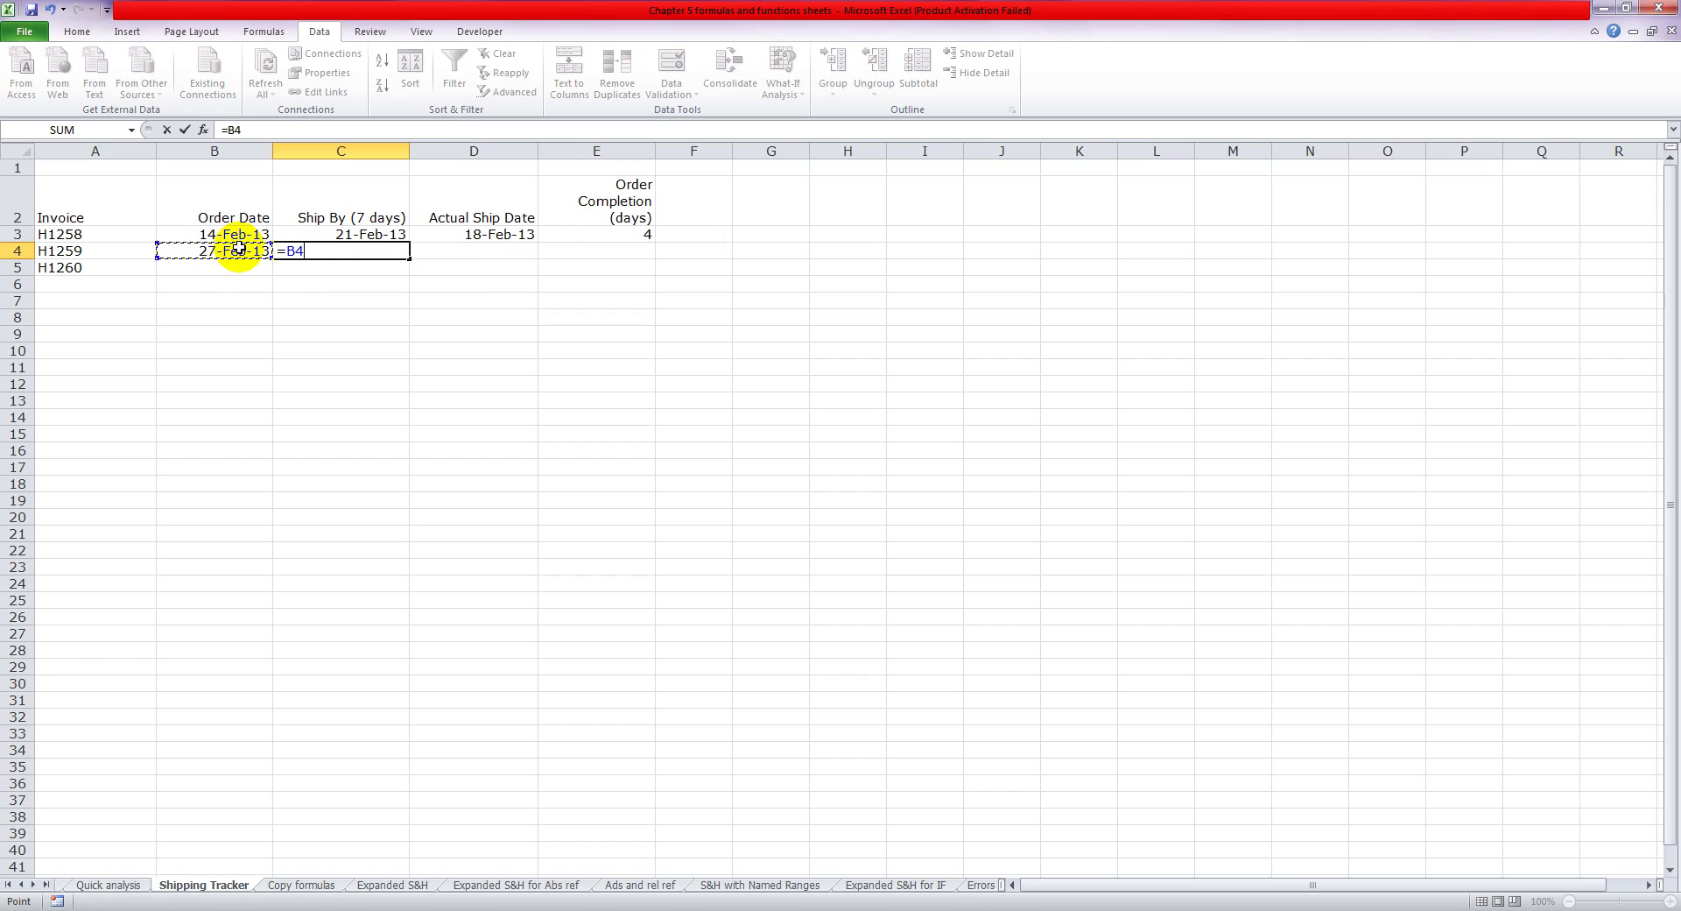
pyautogui.write('+')
pyautogui.write('7')
pyautogui.press('Return')
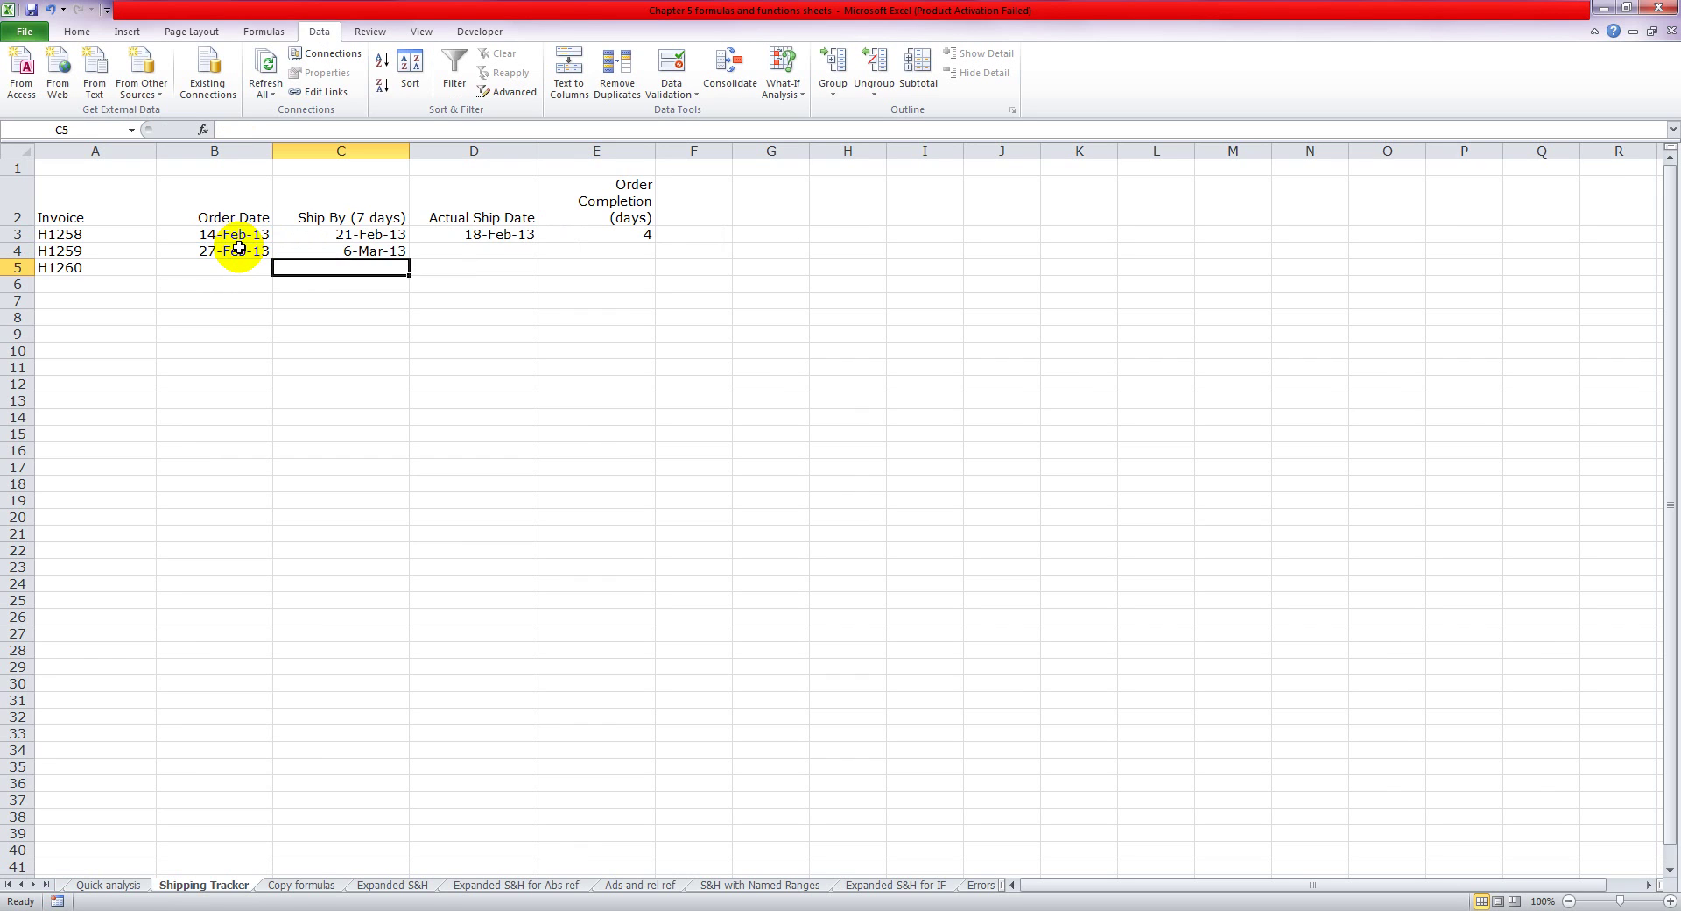
pyautogui.click(339, 251)
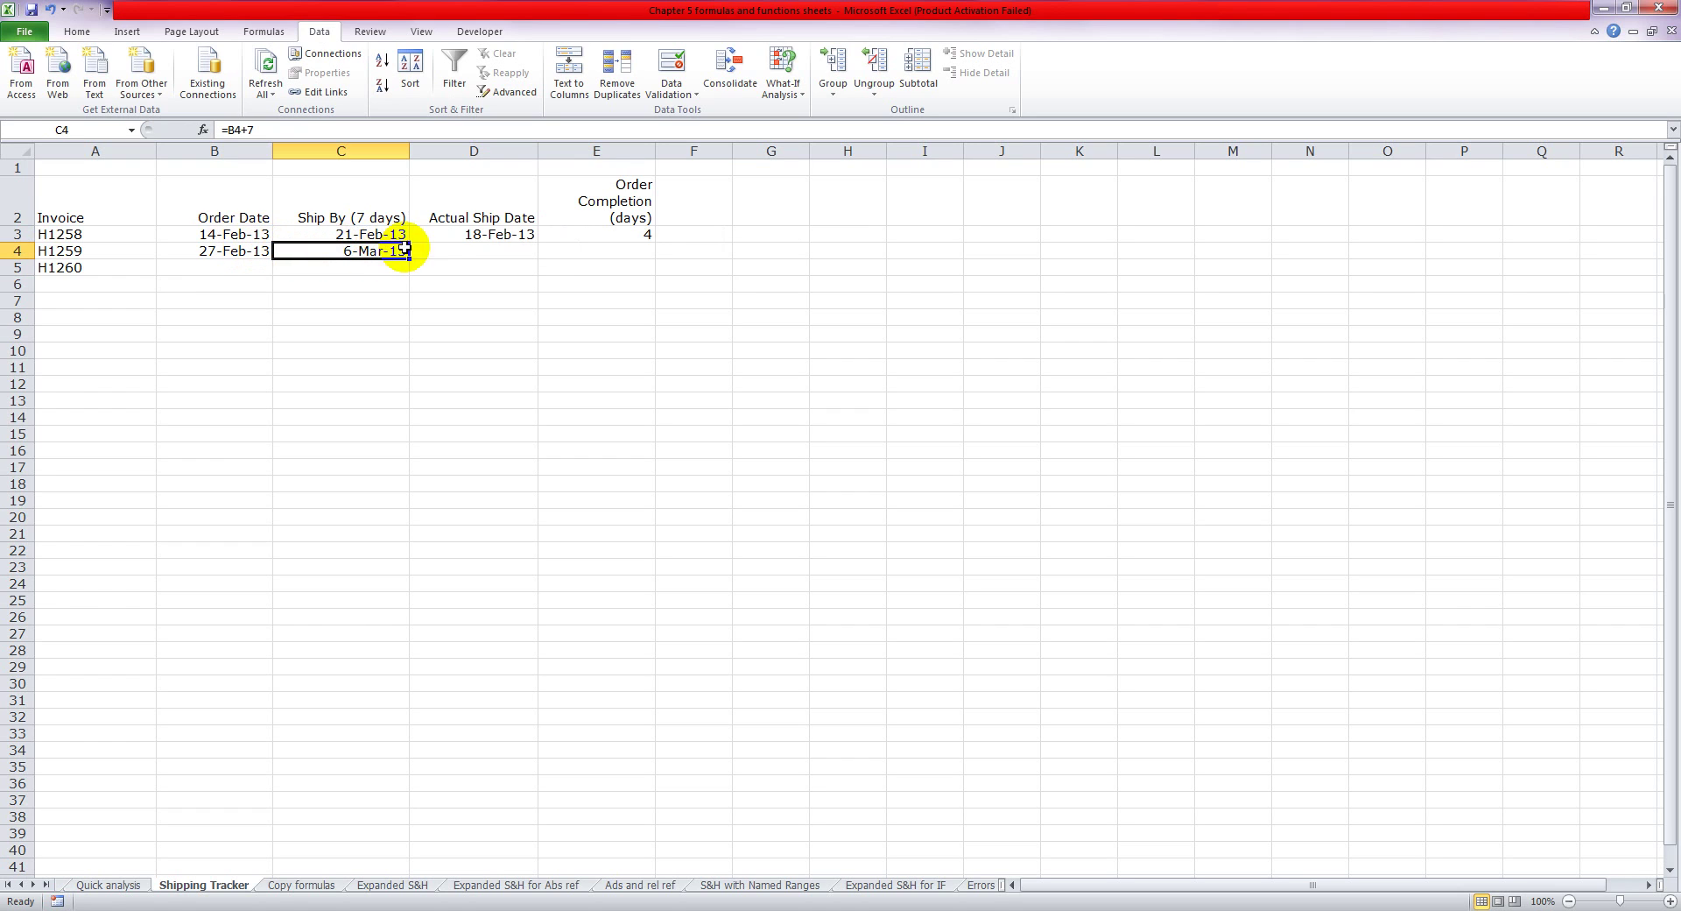
pyautogui.click(249, 250)
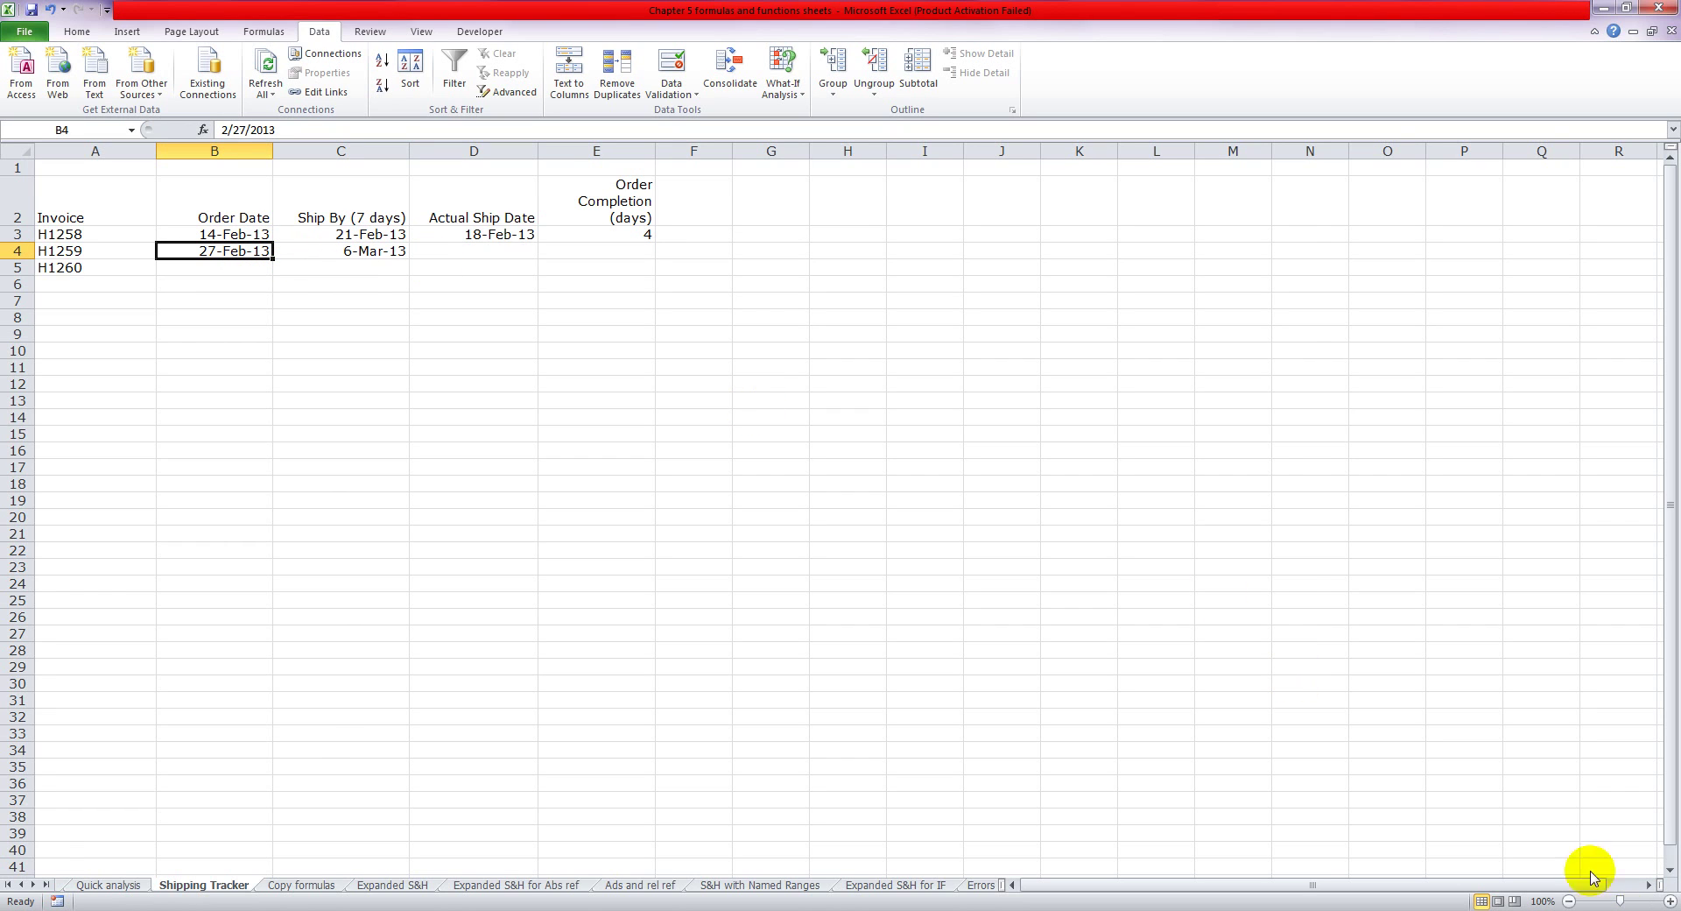
pyautogui.click(385, 251)
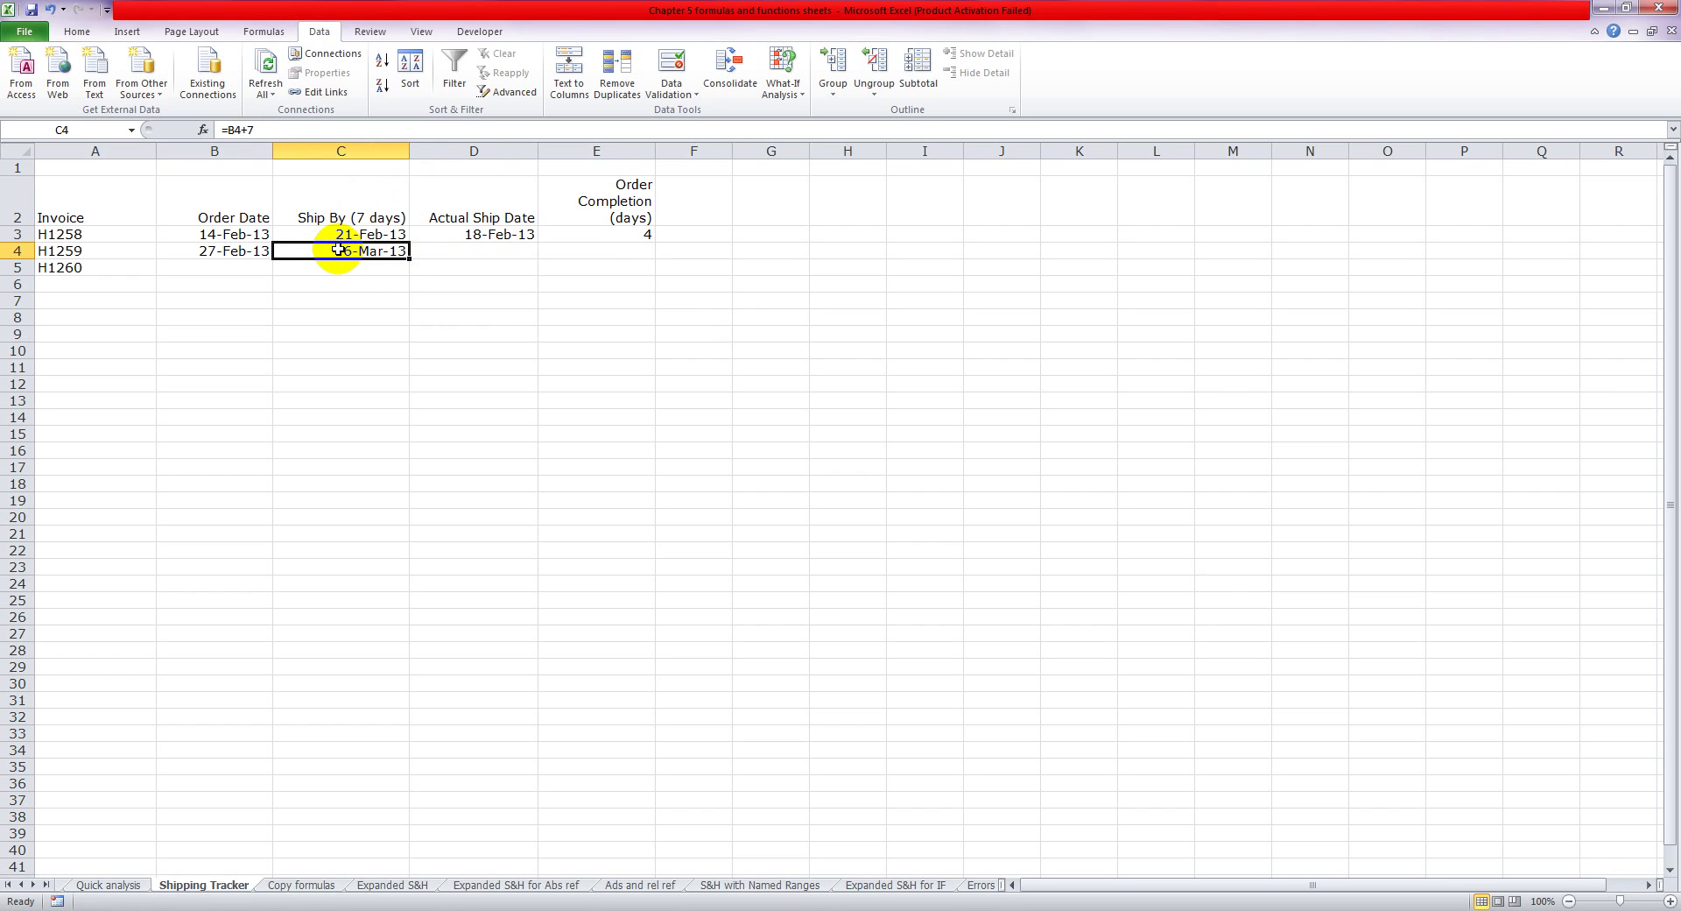
pyautogui.click(317, 267)
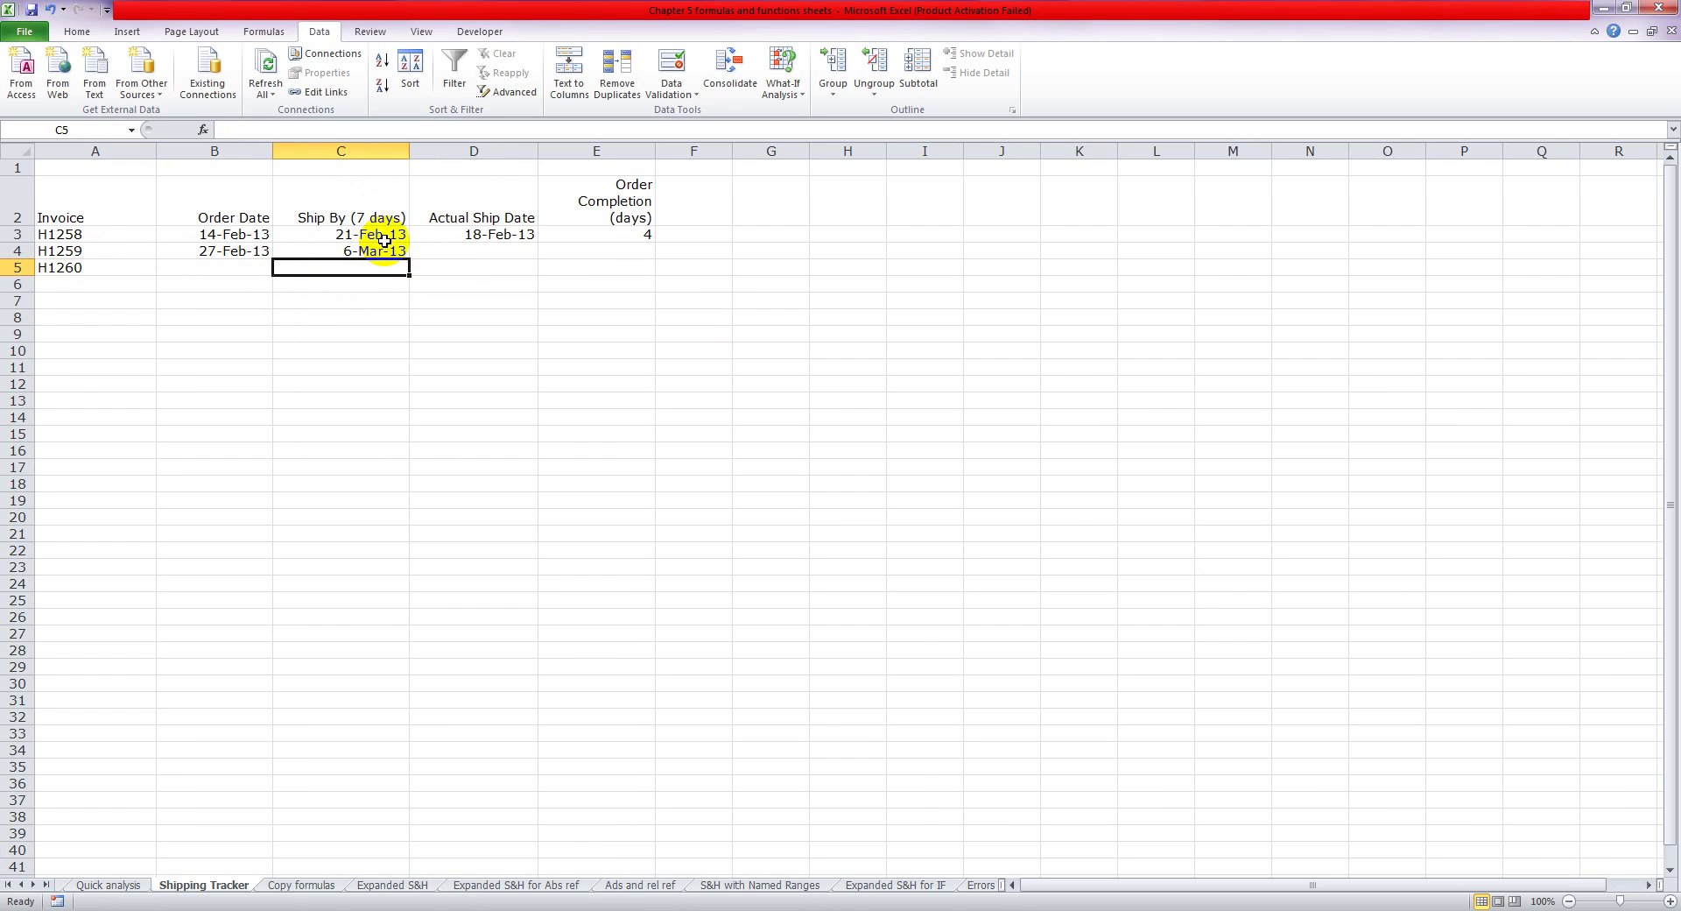
# Step: Replace a trial =B4+7 in C5 with today's date, 17-Mar-15, using Ctrl+;
pyautogui.write('=B4+7')
pyautogui.press('Return')
pyautogui.press('Up')
pyautogui.hotkey('ctrl', ';')
pyautogui.press('Return')
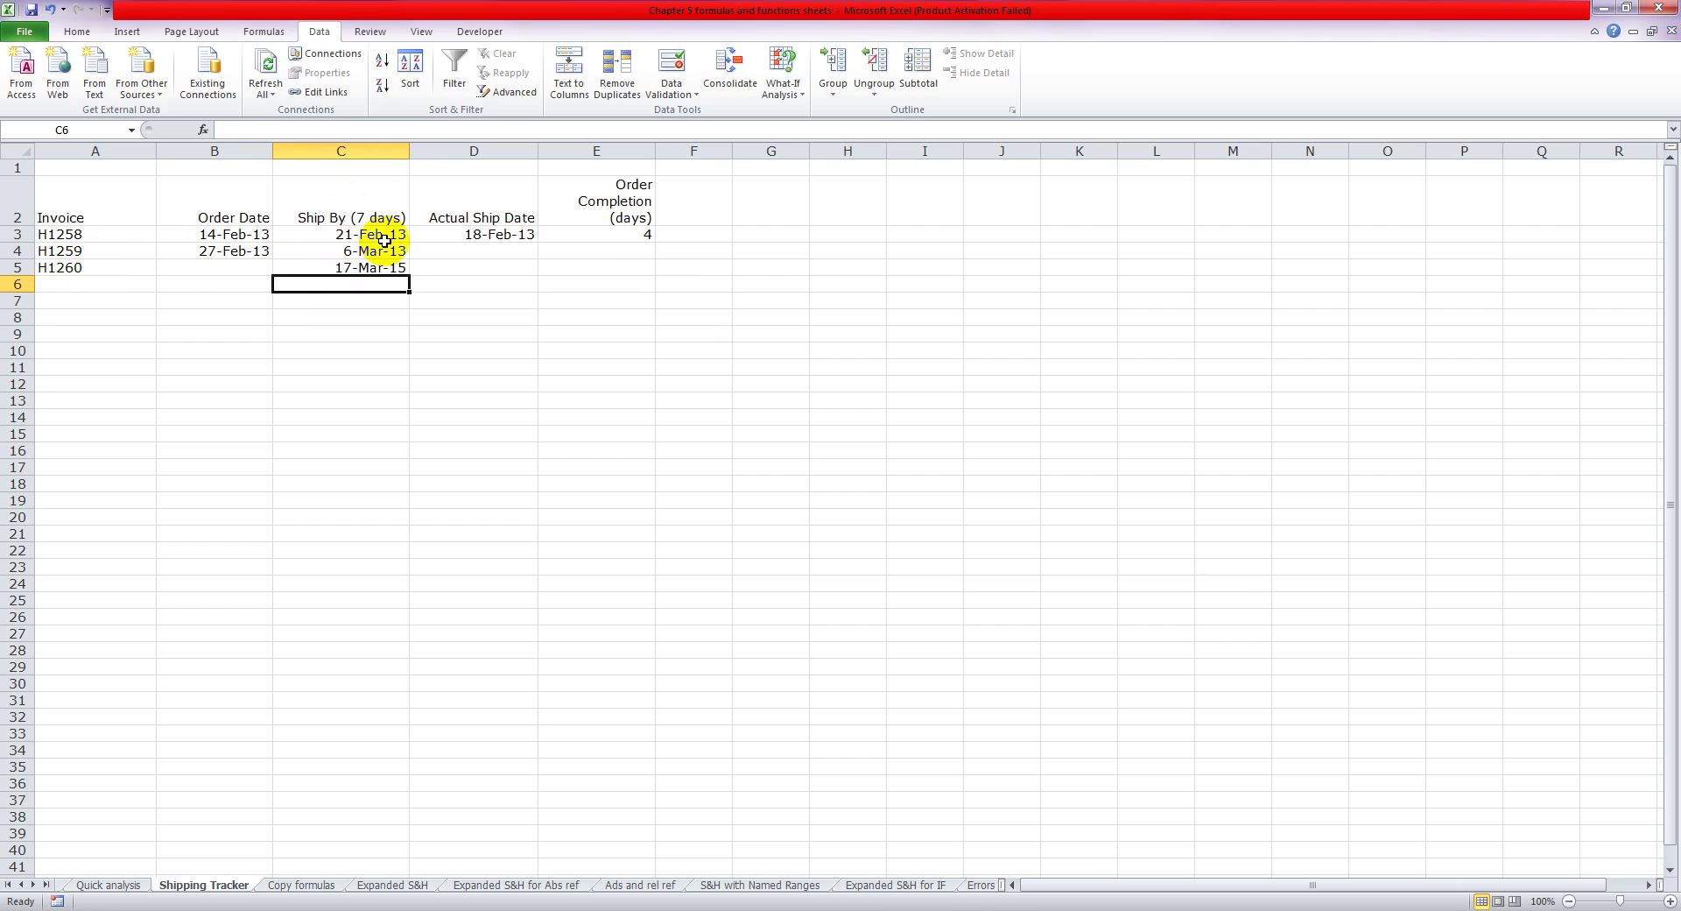
pyautogui.press('Up')
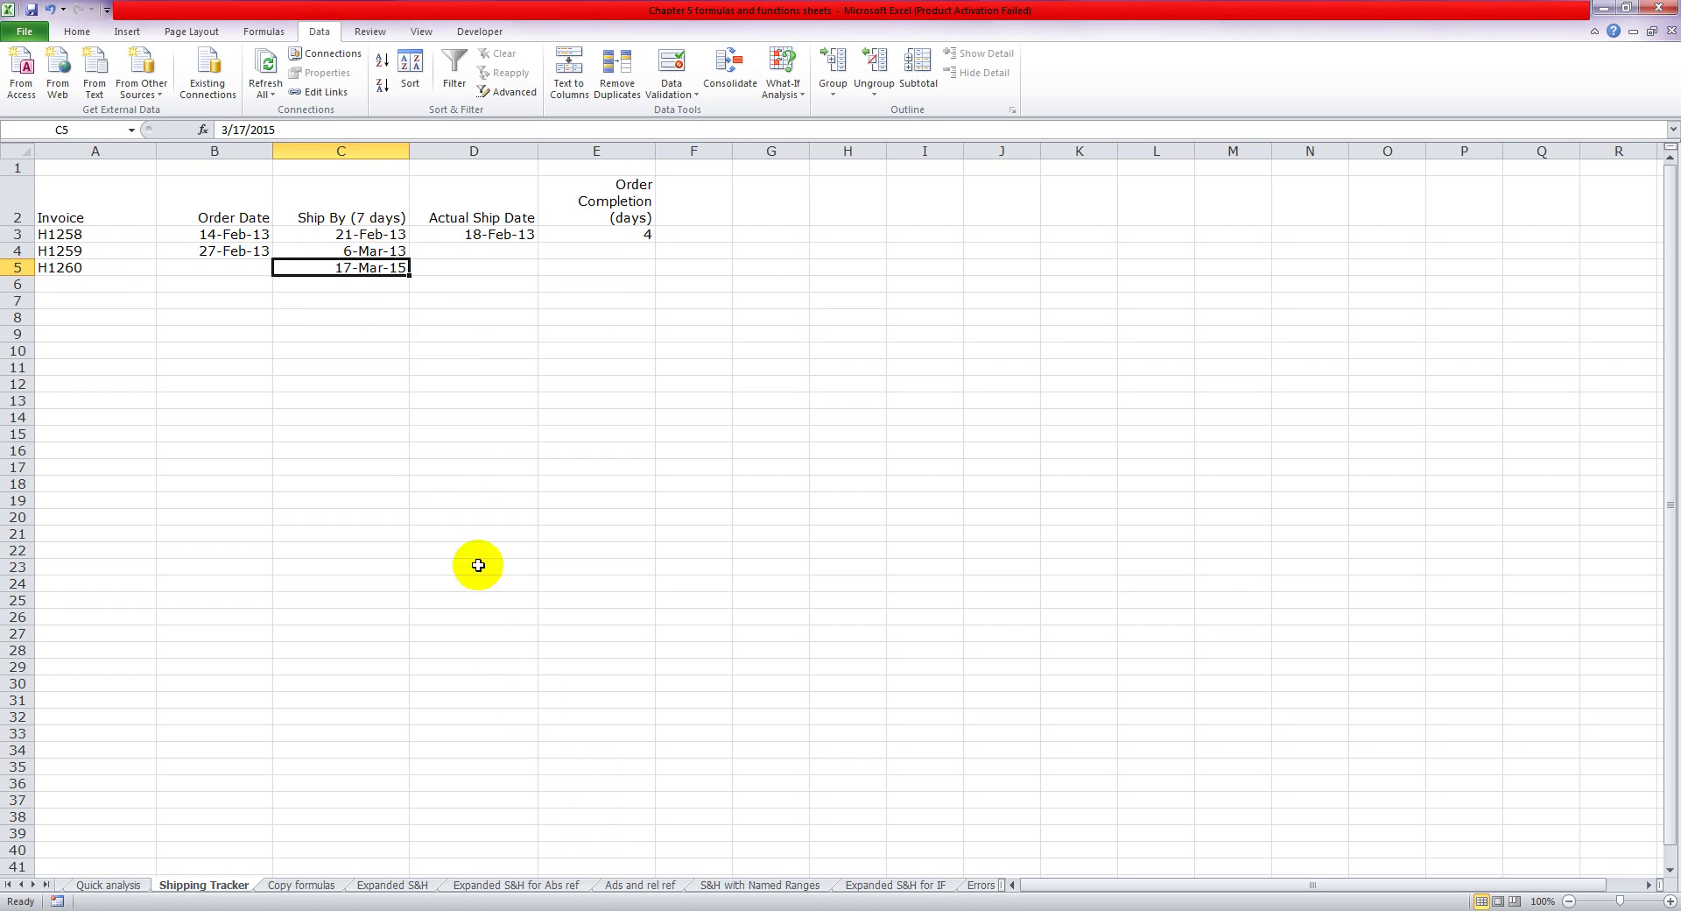
pyautogui.press('Down')
pyautogui.press('Down')
pyautogui.click(365, 274)
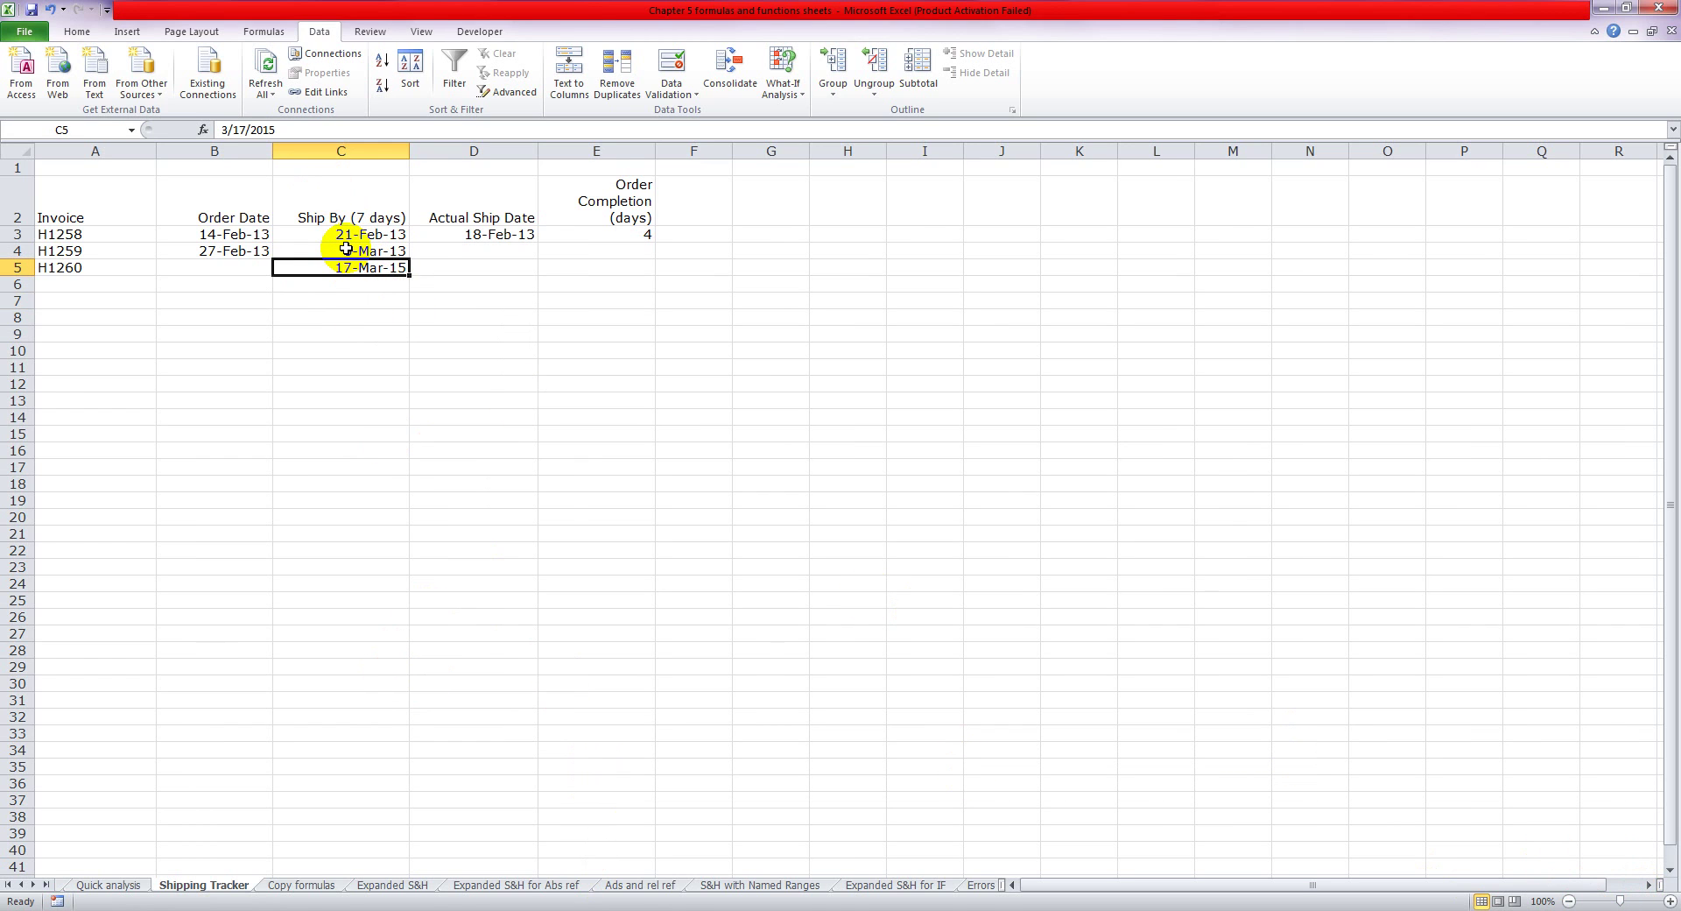
pyautogui.click(637, 906)
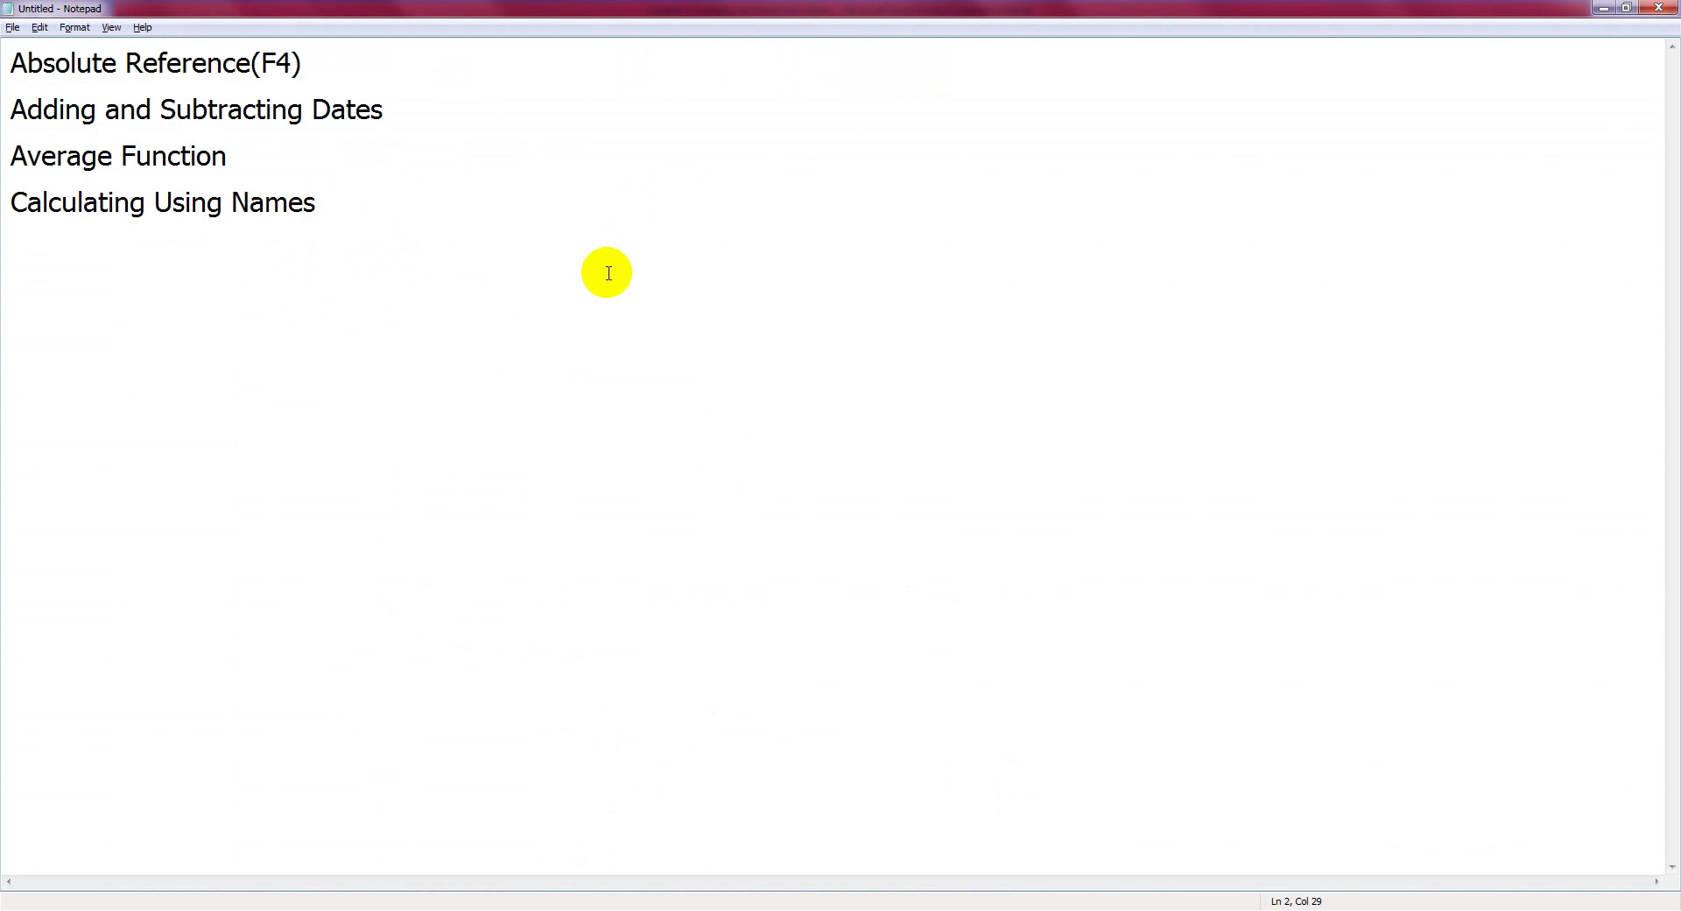
# Step: Append '_Ctrl+;' to the 'Adding and Subtracting Dates' note line, then minimize Notepad
pyautogui.write('_')
pyautogui.write('Ctrl')
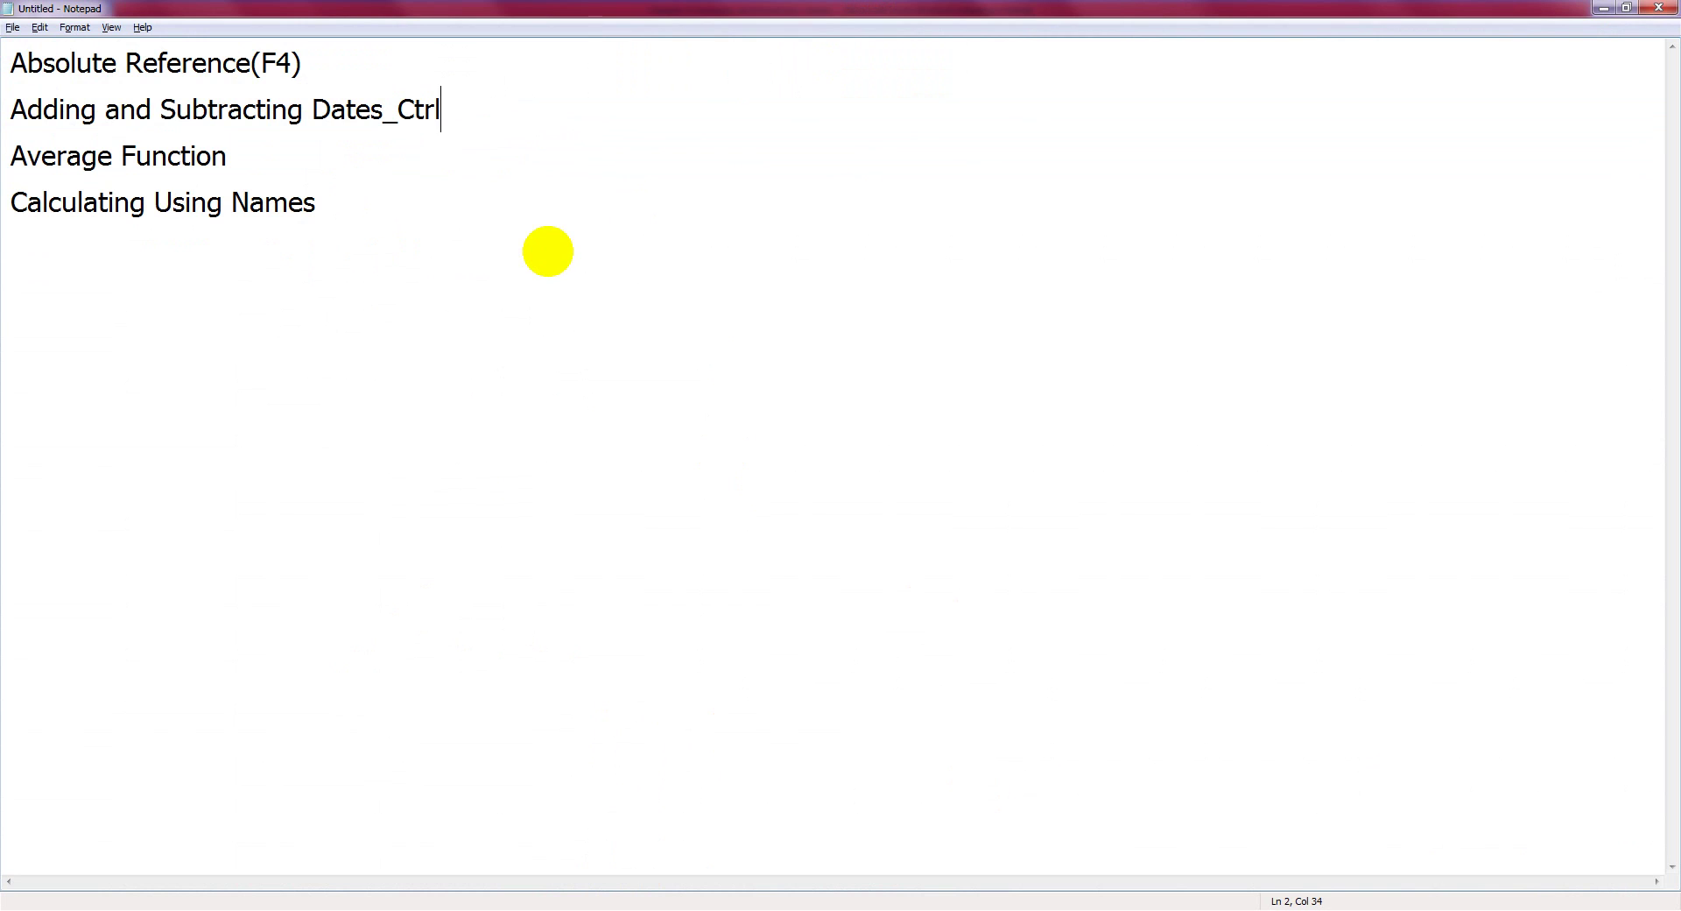
pyautogui.write('+')
pyautogui.press('BackSpace')
pyautogui.write(';')
pyautogui.click(1603, 8)
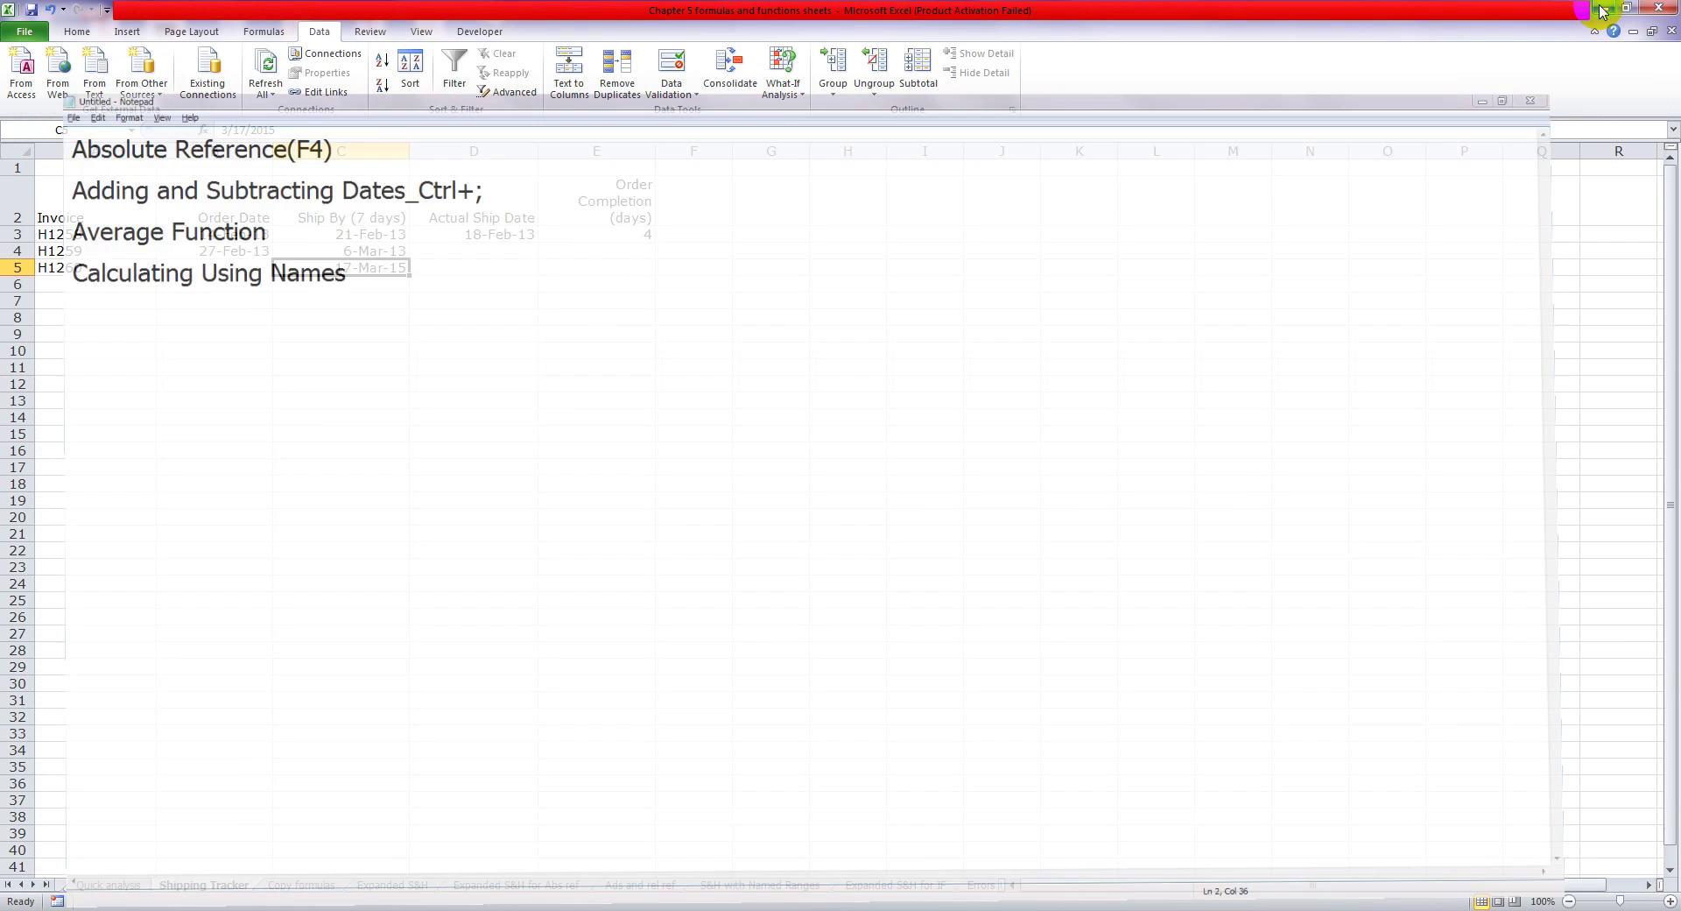
pyautogui.click(359, 401)
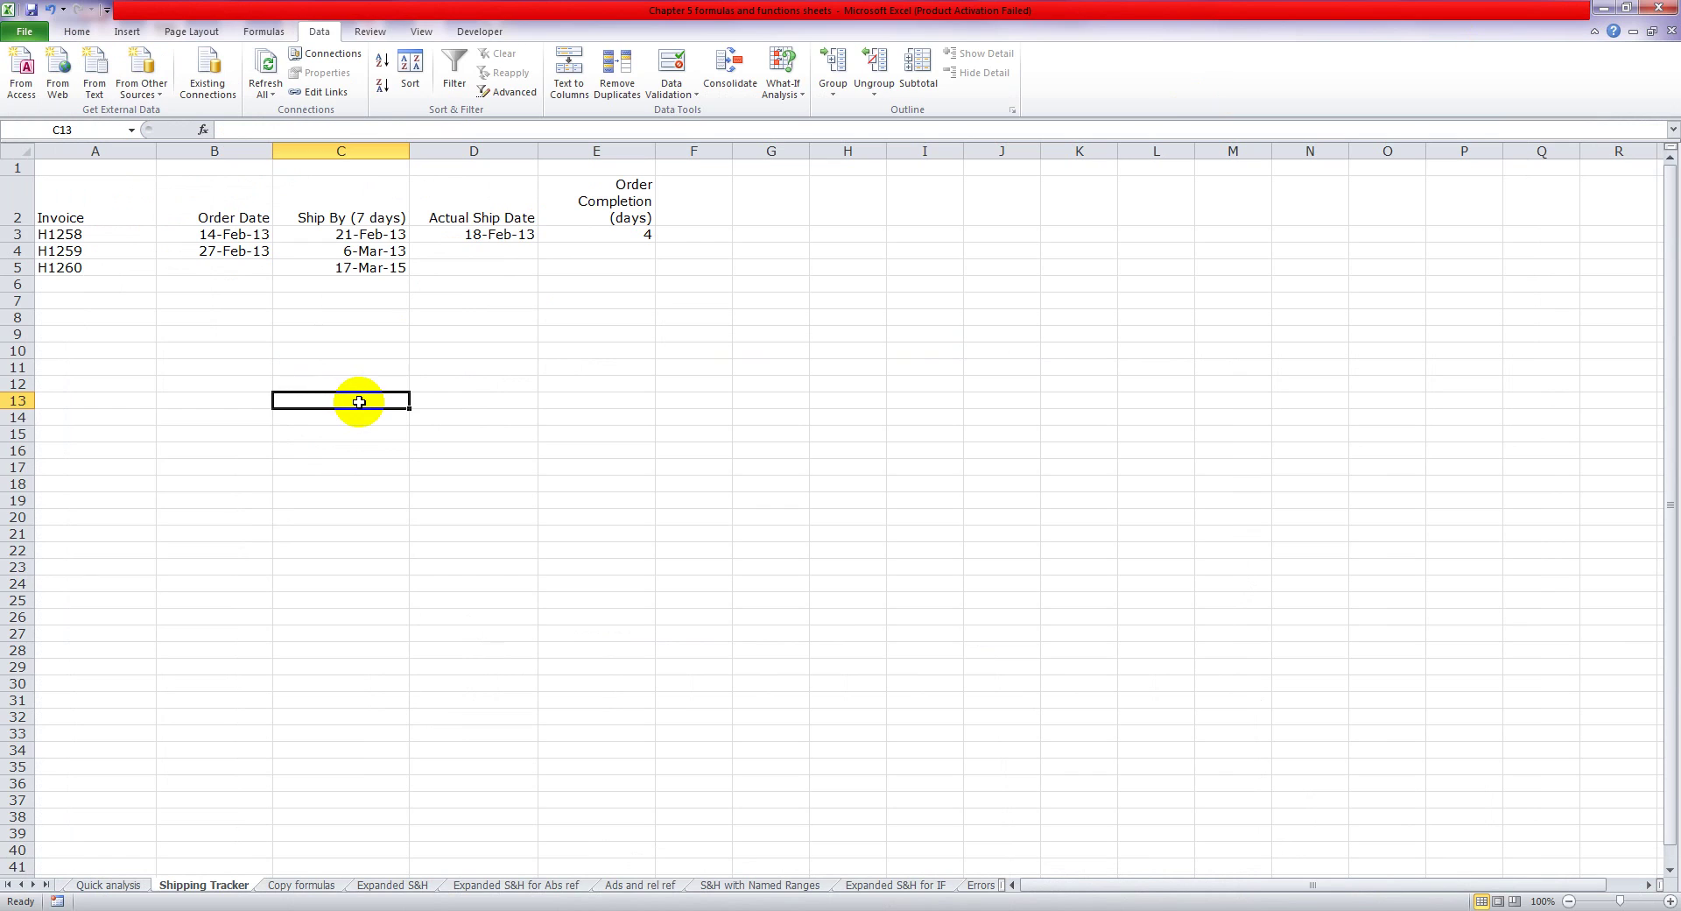
pyautogui.hotkey('ctrl', ';')
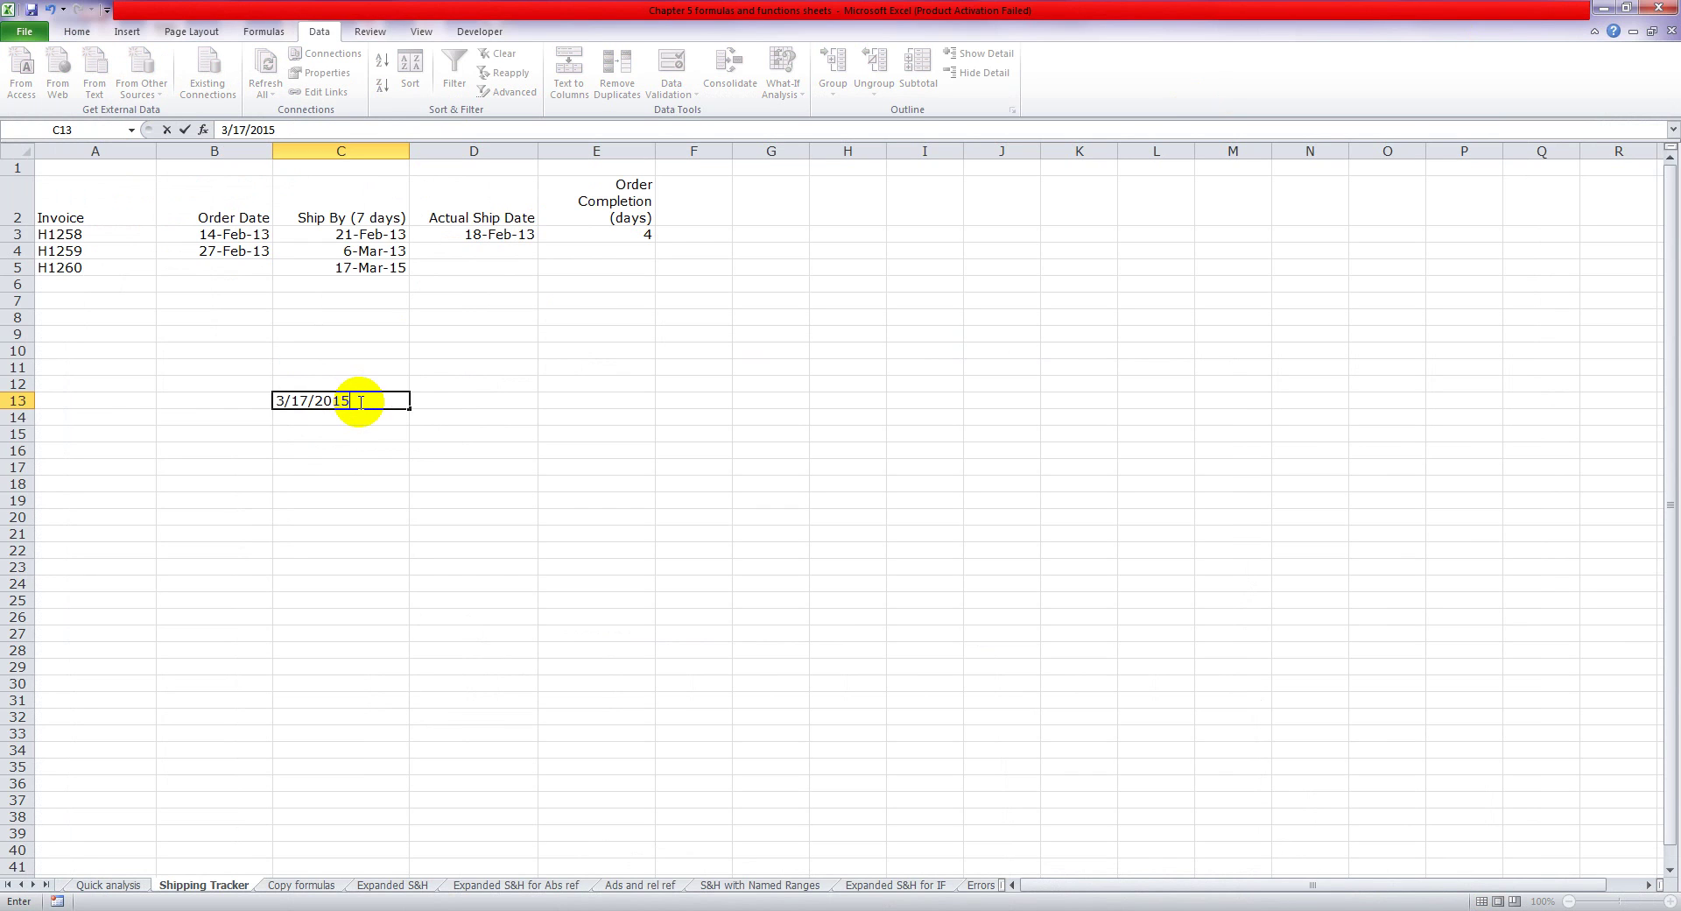
pyautogui.press('Return')
pyautogui.click(359, 401)
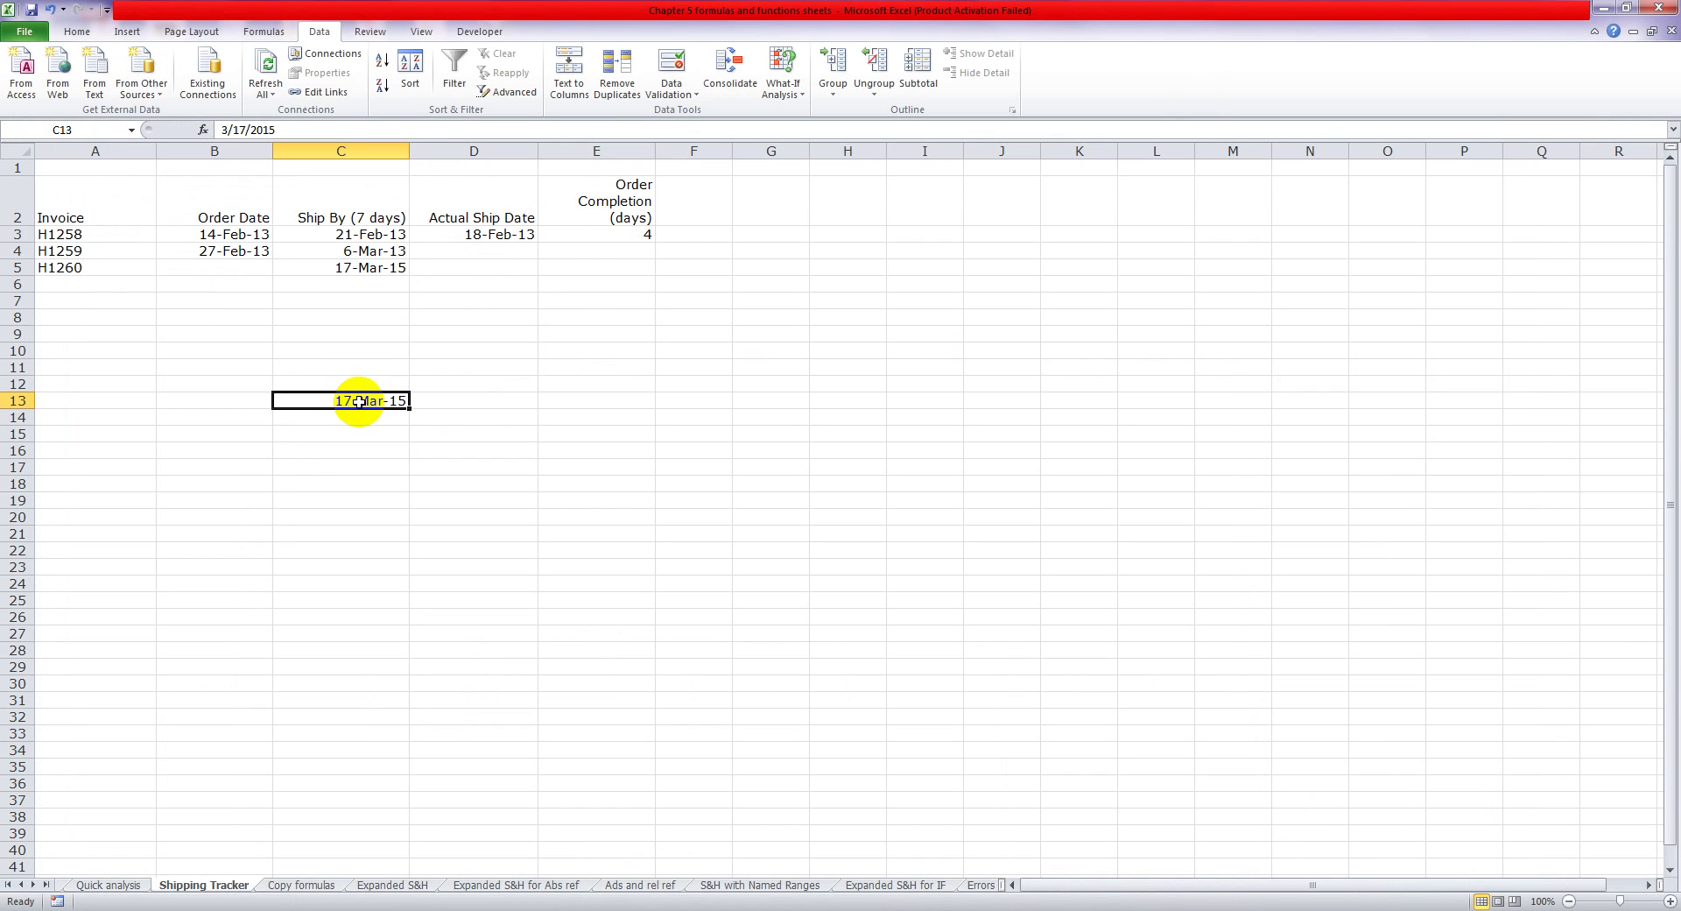
pyautogui.moveTo(359, 401); pyautogui.dragTo(355, 263)
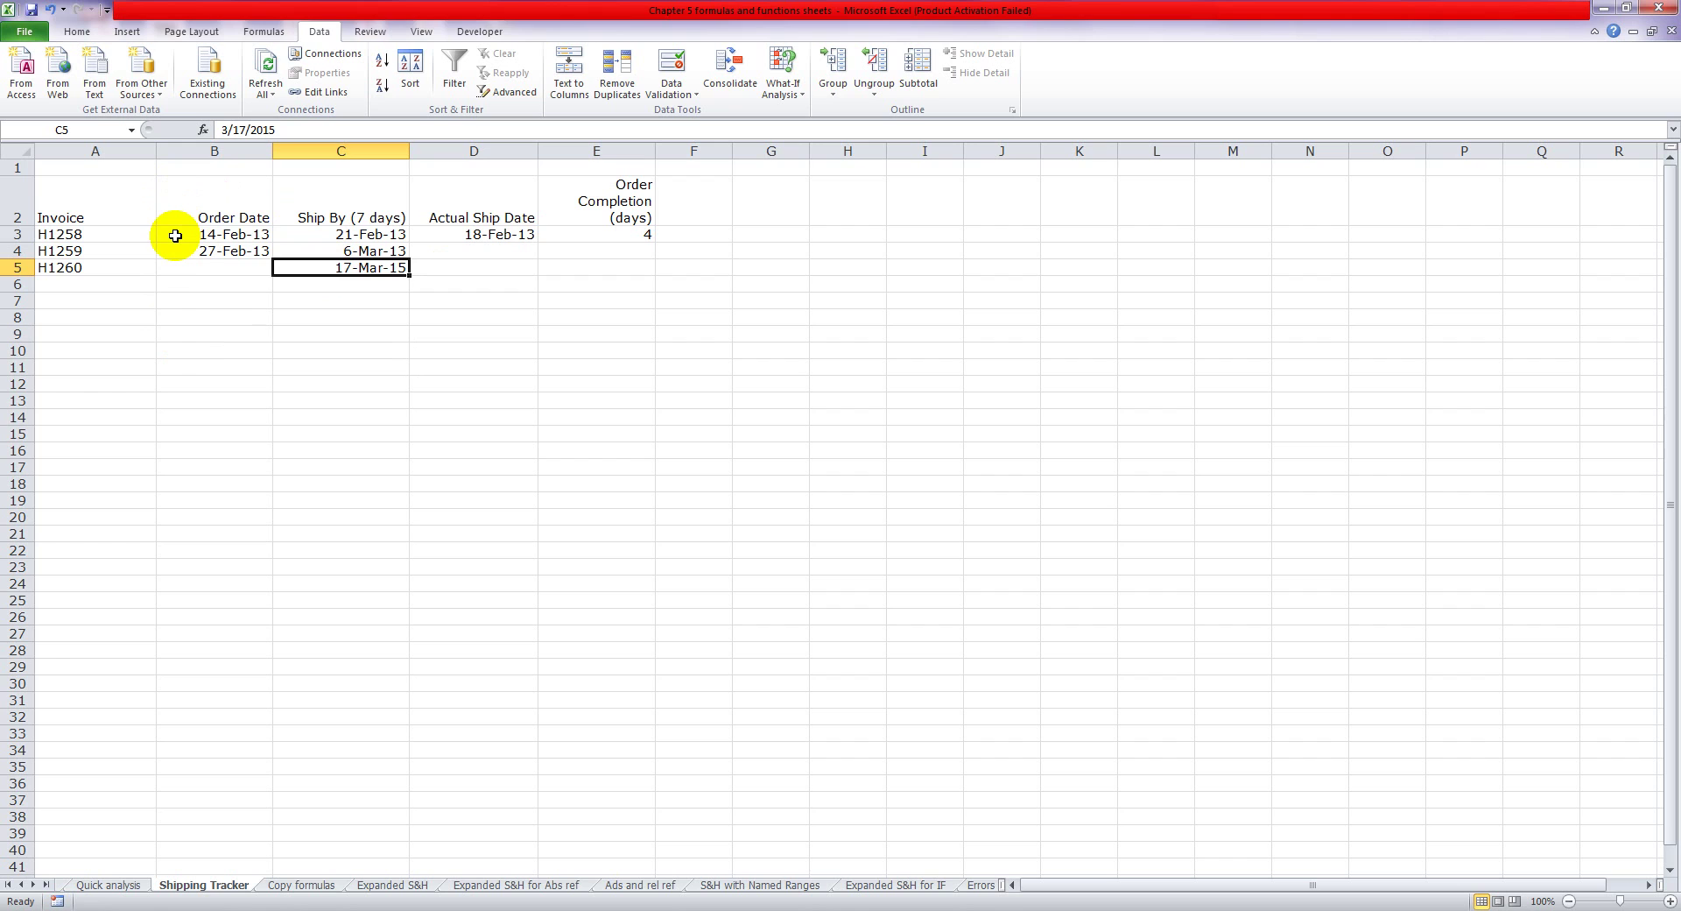
# Step: Enter =C5-7 in B5 so H1260's Order Date reads 10-Mar-15
pyautogui.click(243, 269)
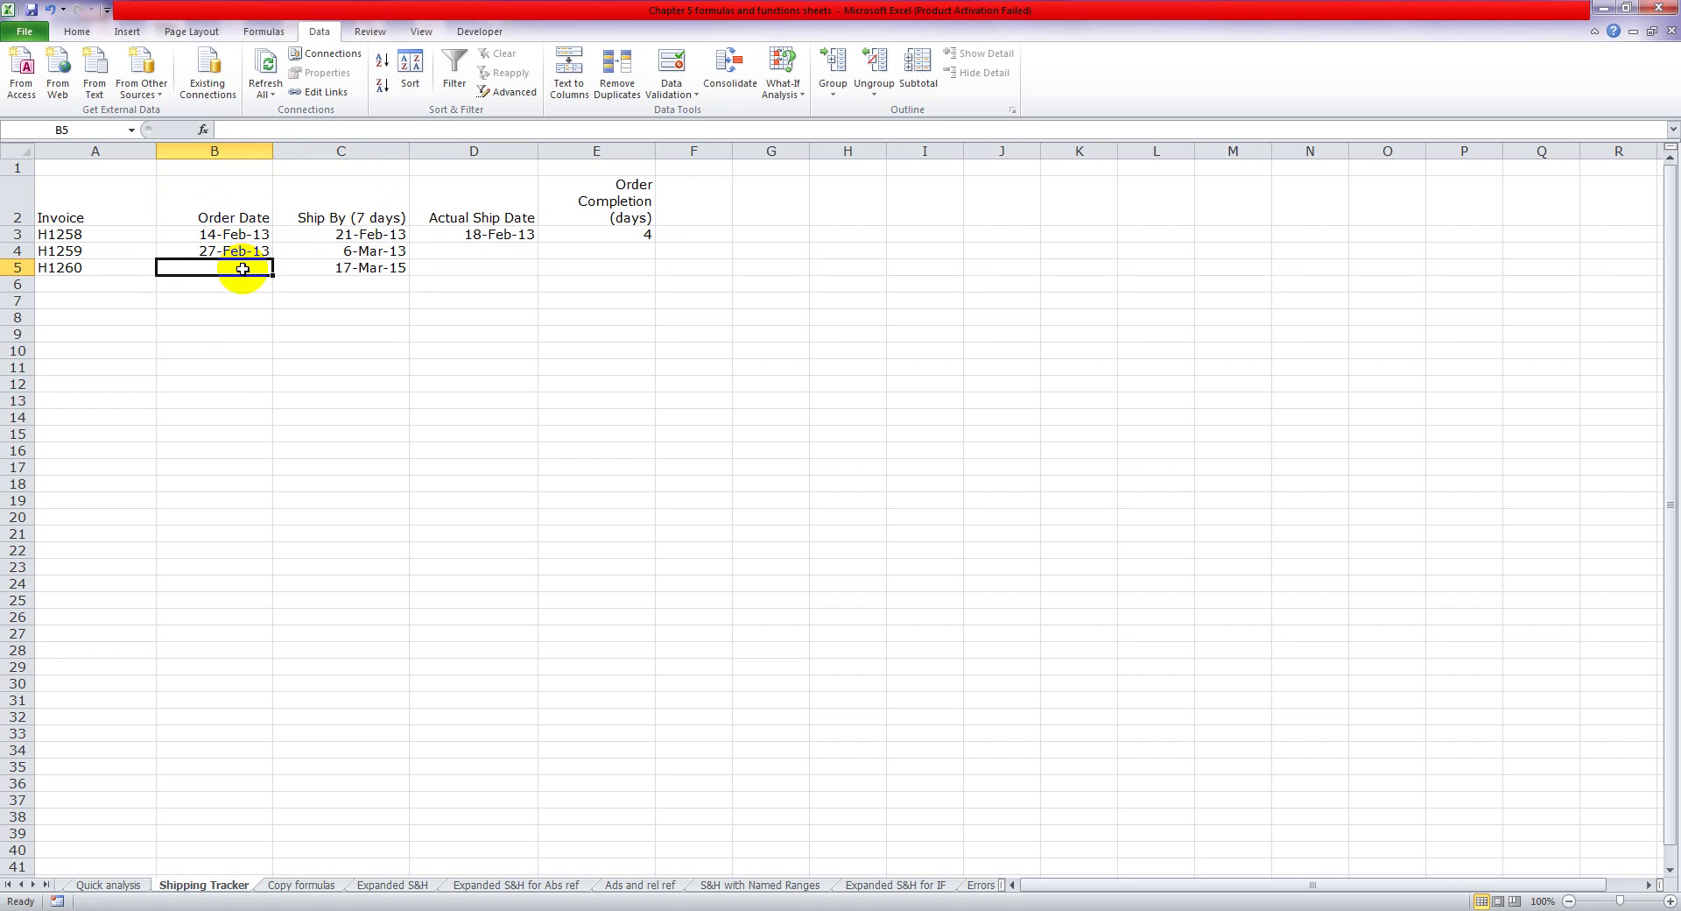
pyautogui.write('=')
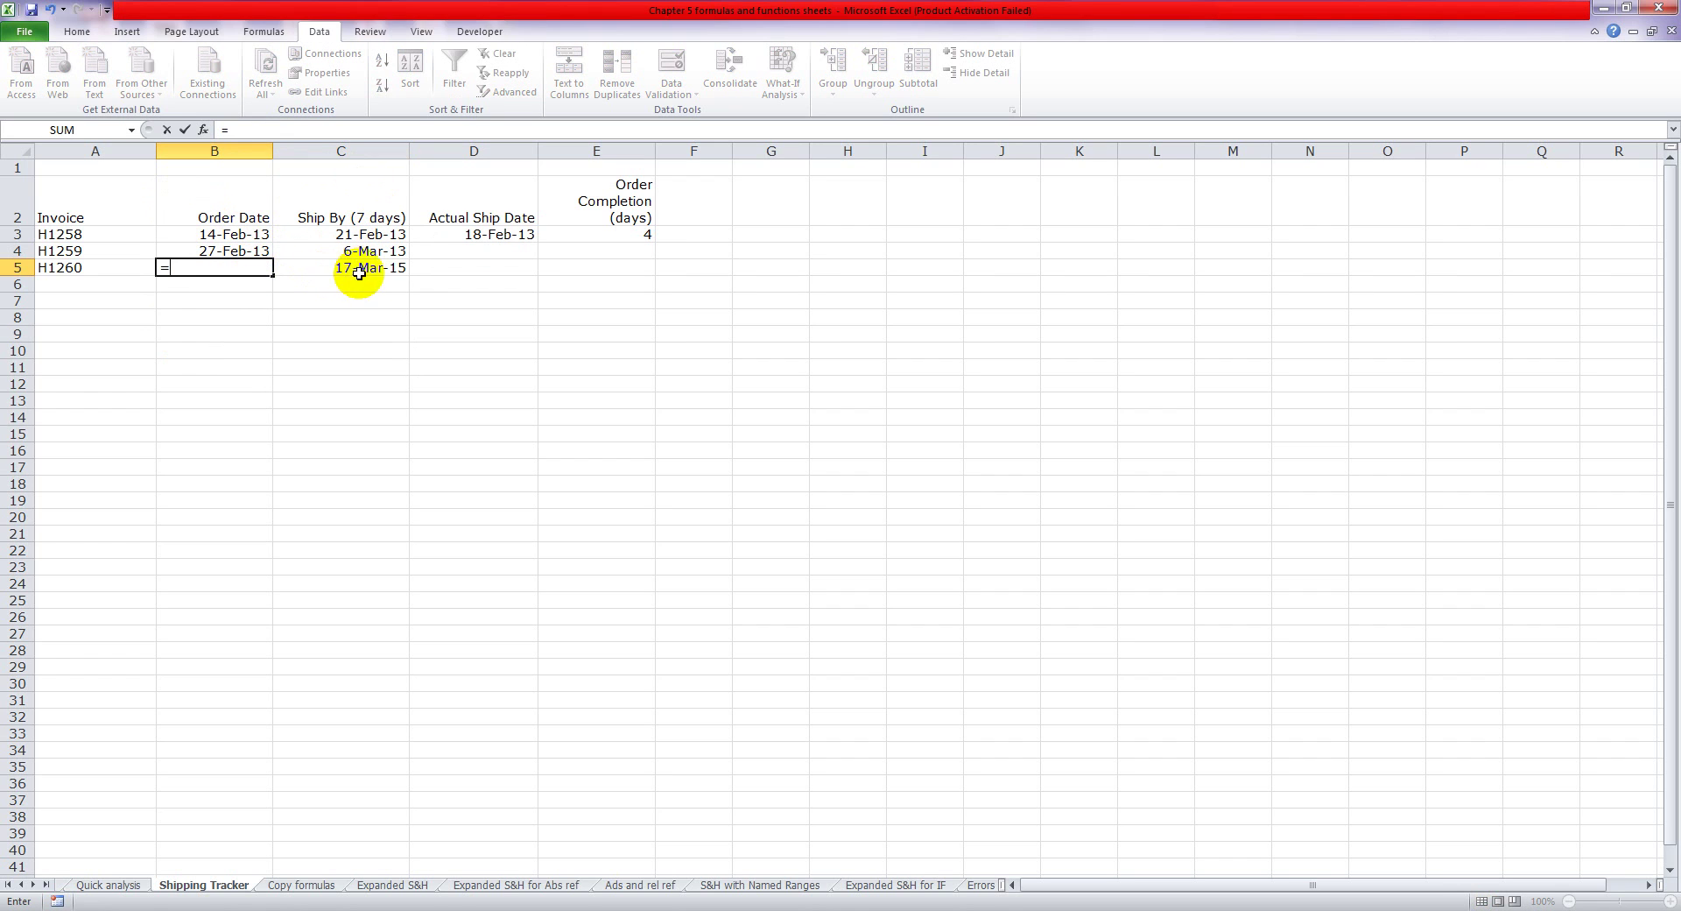
pyautogui.click(355, 267)
pyautogui.write('-7')
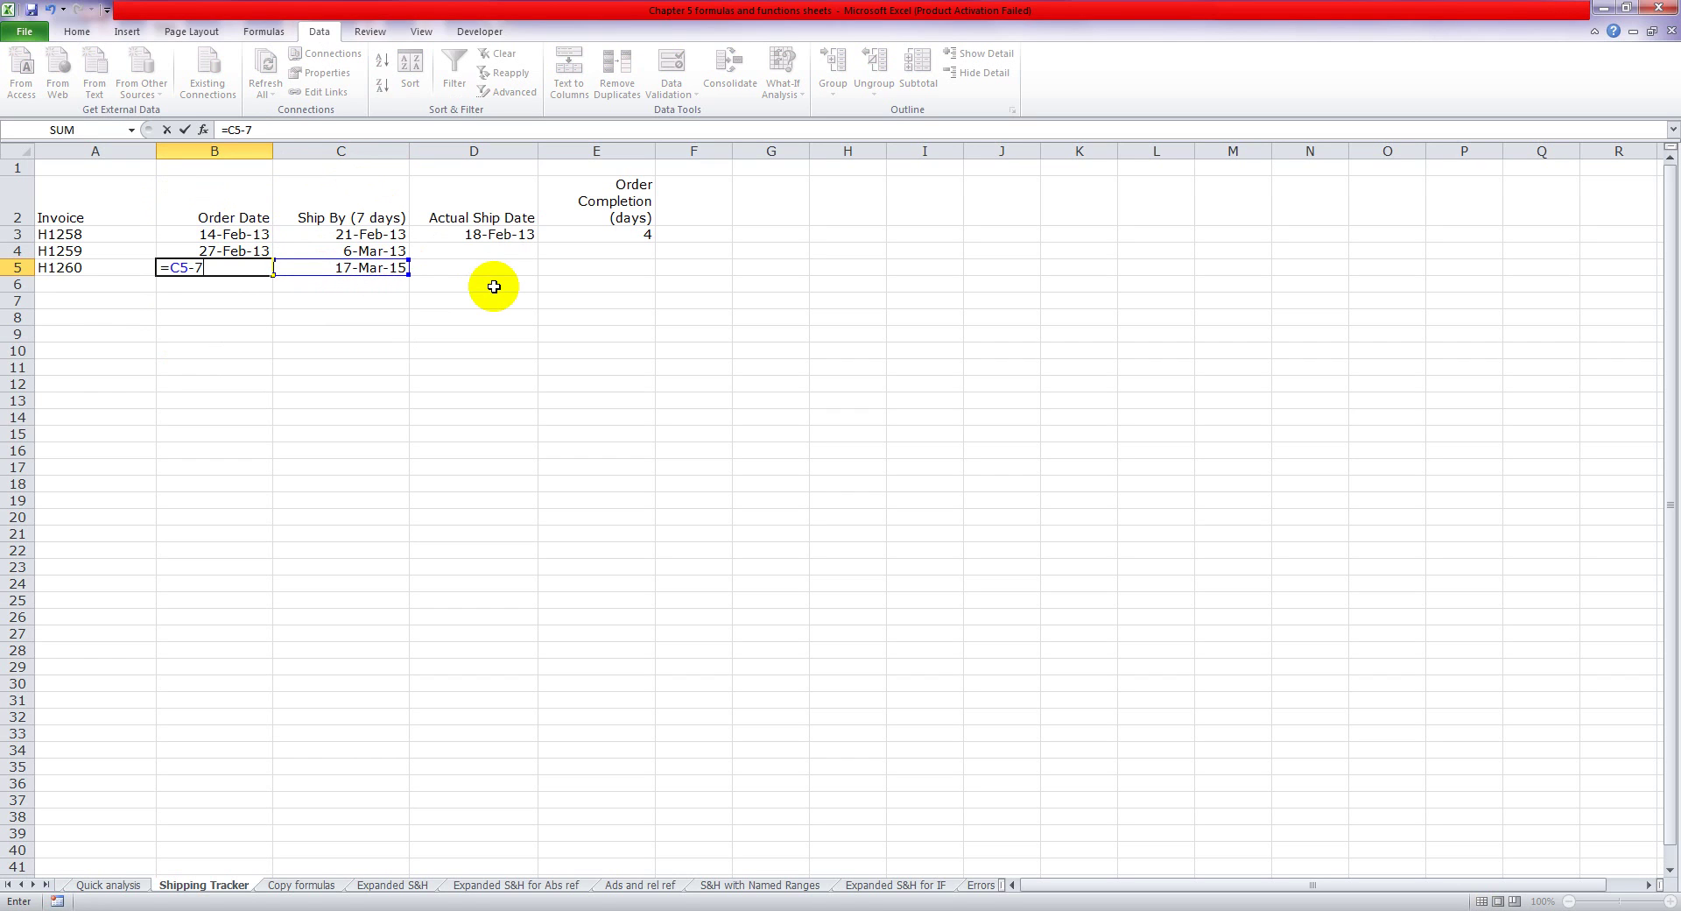
pyautogui.press('Return')
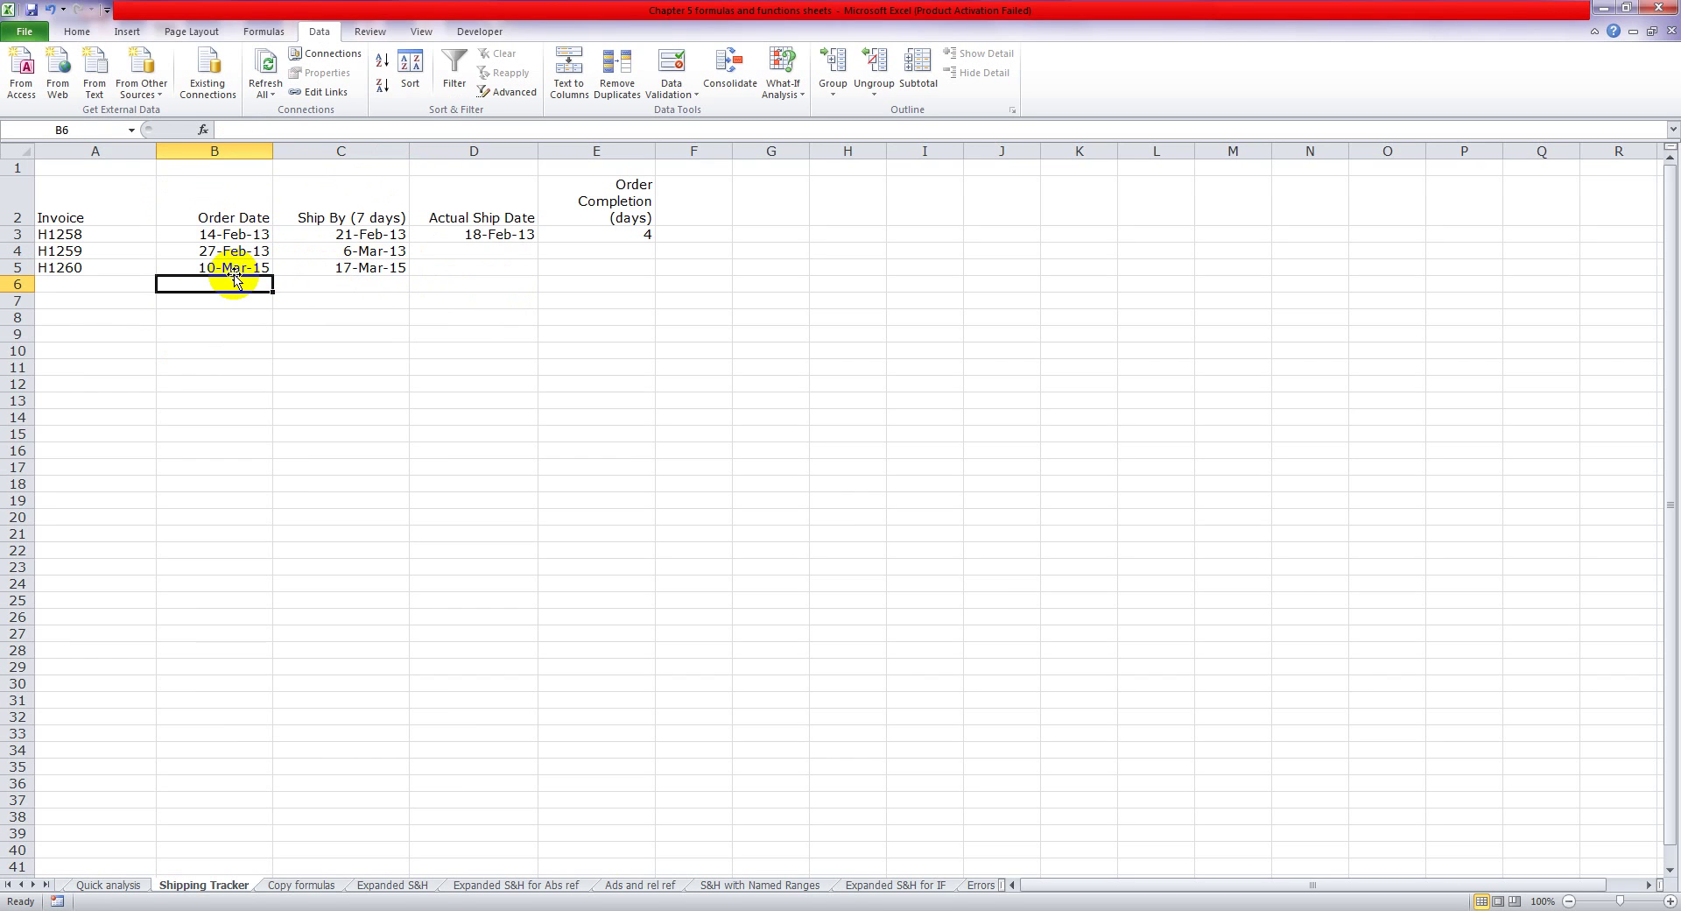
pyautogui.click(442, 265)
pyautogui.click(330, 267)
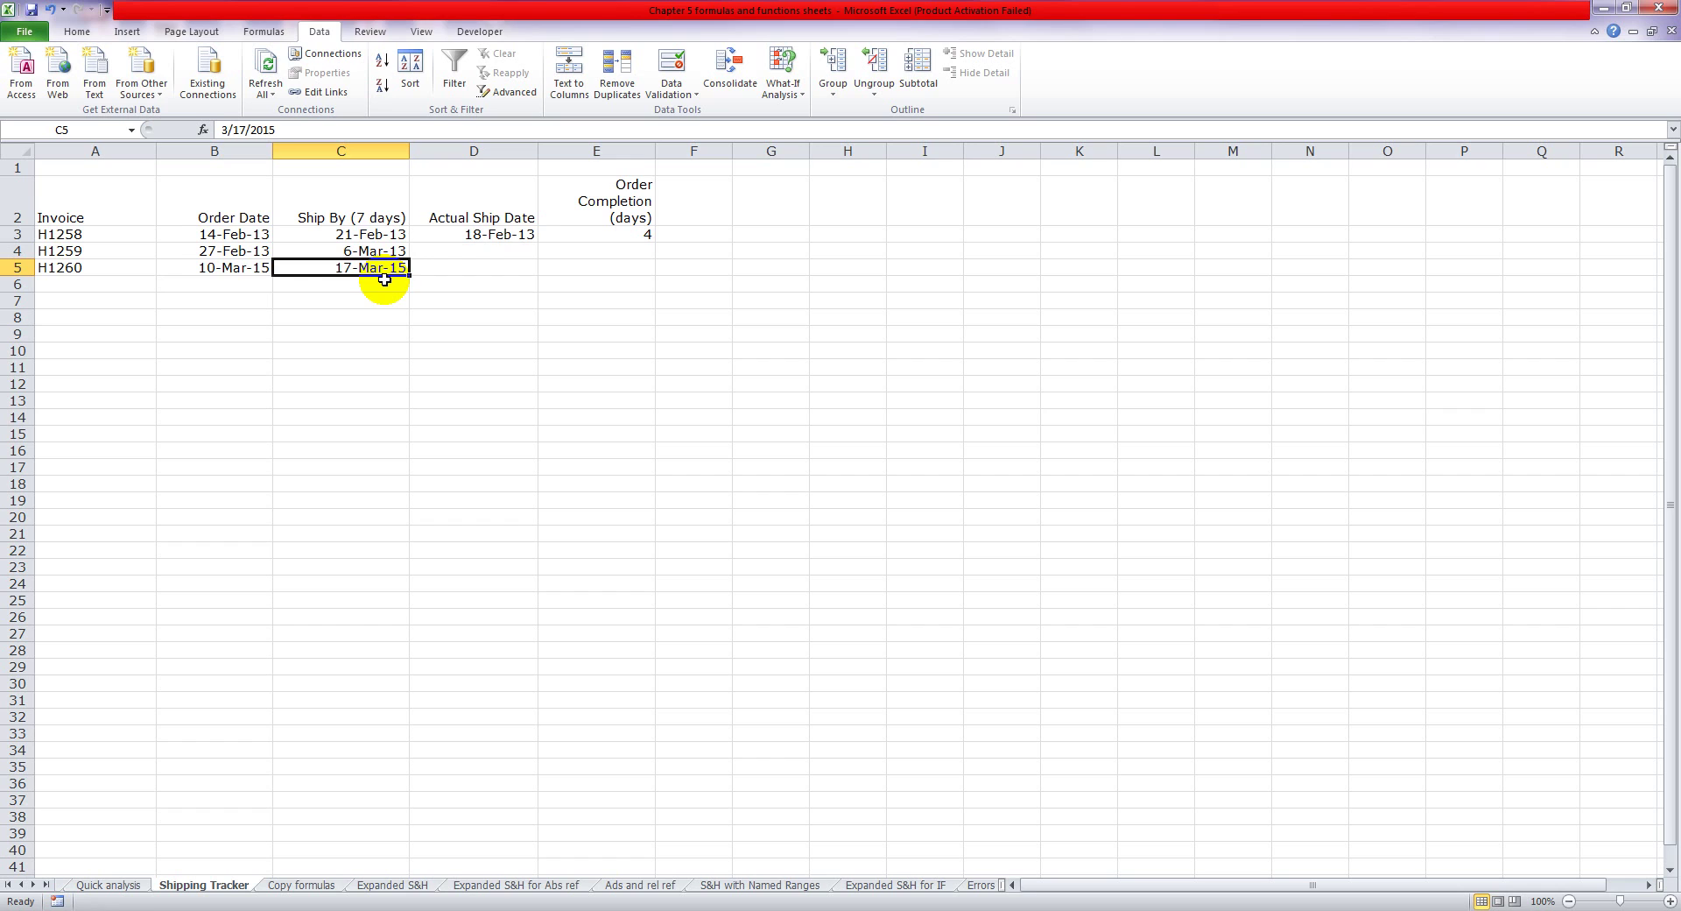
# Step: Enter 25 Mar in D5 as H1260's actual ship date, 25-Mar-15
pyautogui.click(466, 269)
pyautogui.write('2')
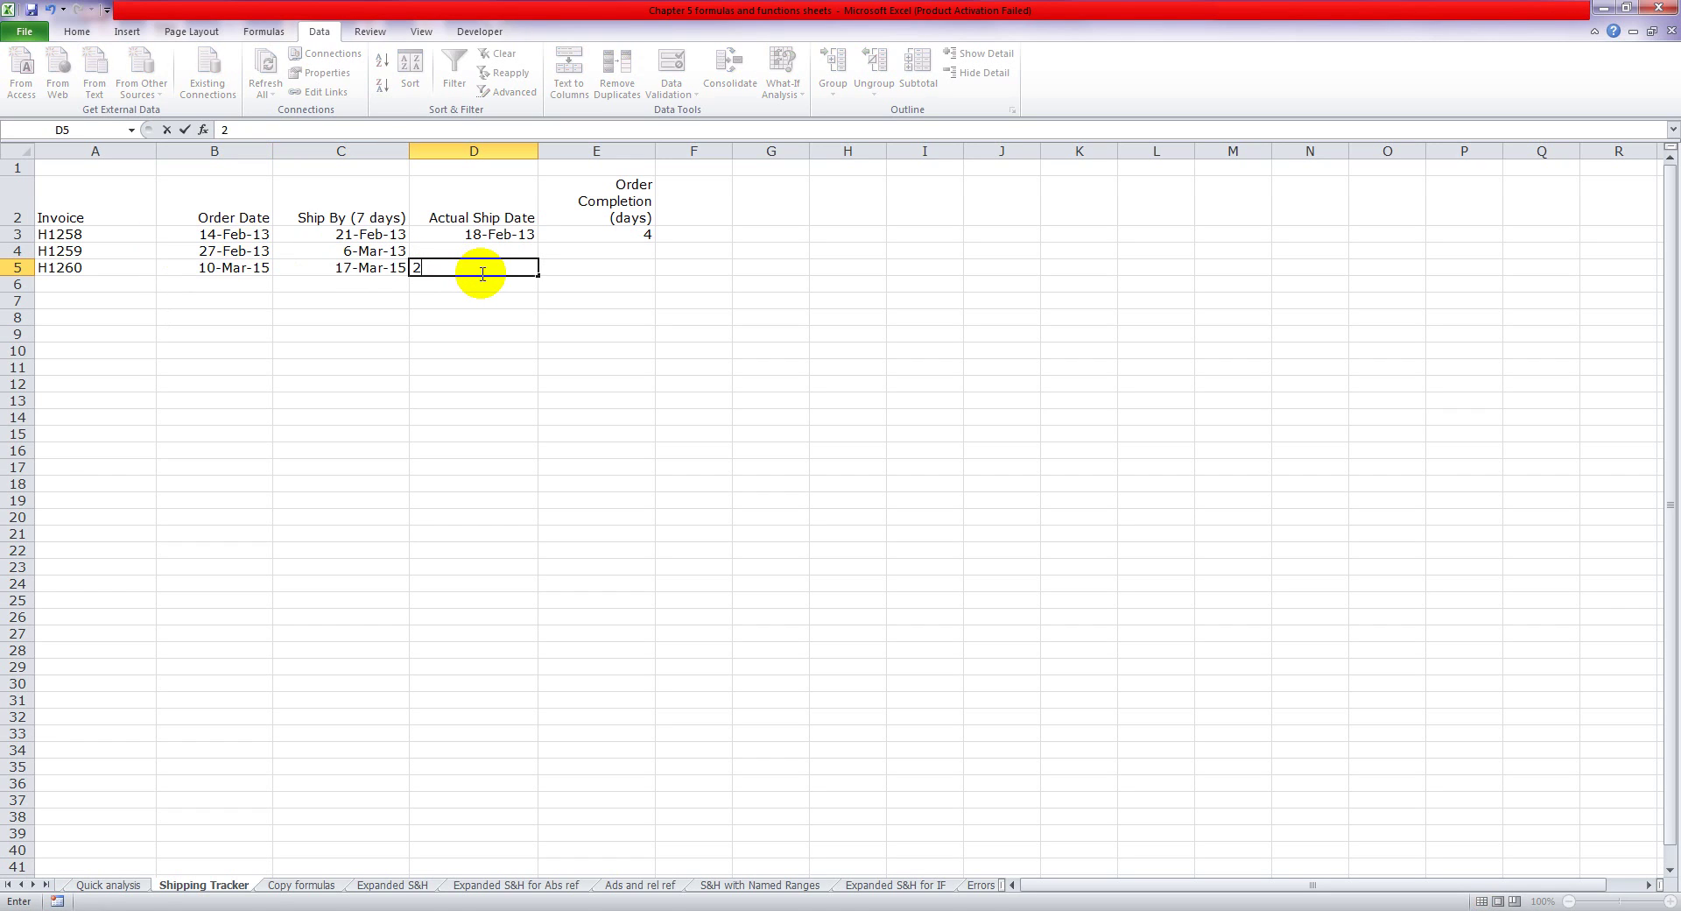
pyautogui.write('5 mar 15')
pyautogui.press('Return')
# Step: Compute H1260's order completion in E5 with =D5-B5, giving 15 days
pyautogui.click(608, 264)
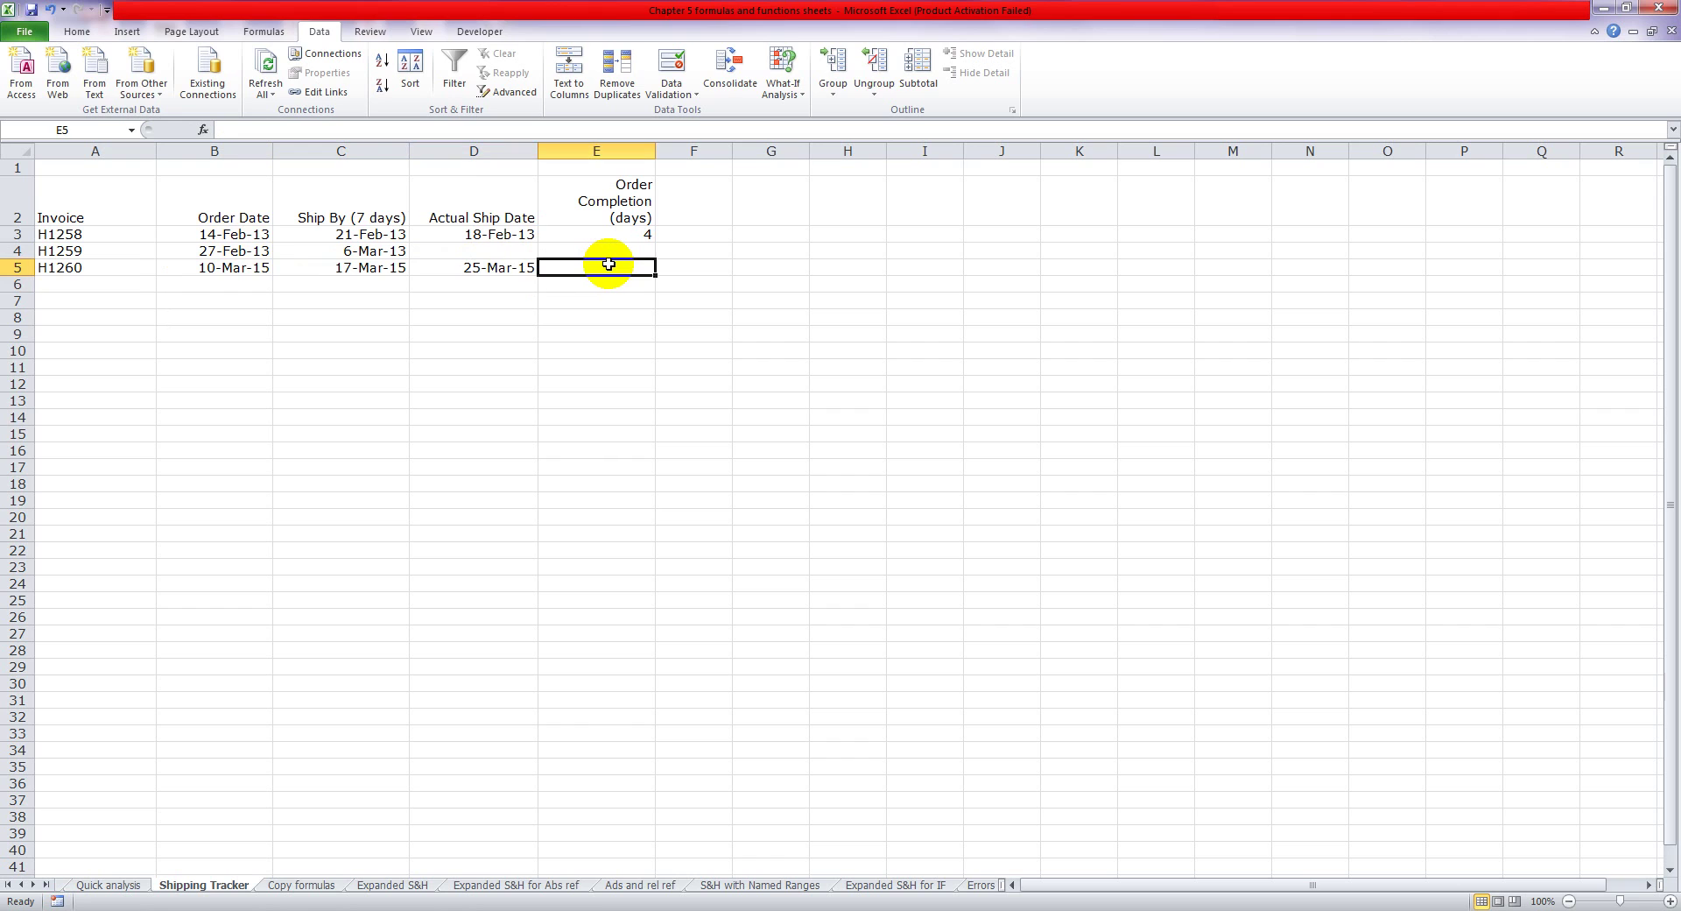
pyautogui.write('=')
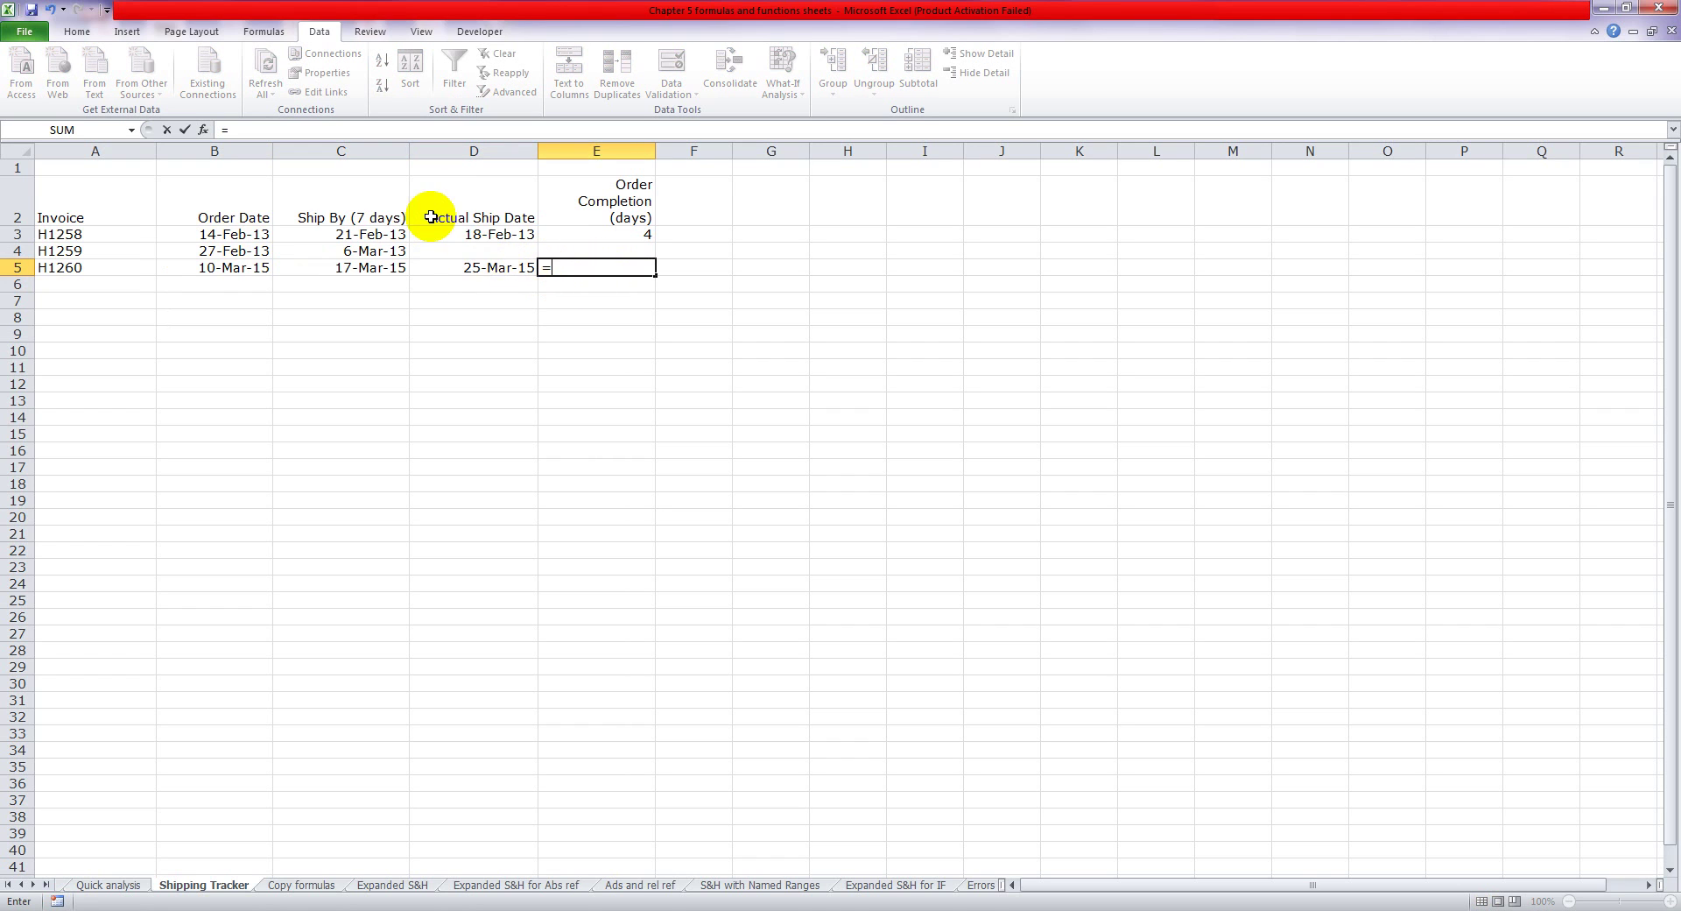
pyautogui.click(470, 267)
pyautogui.write('-')
pyautogui.click(226, 267)
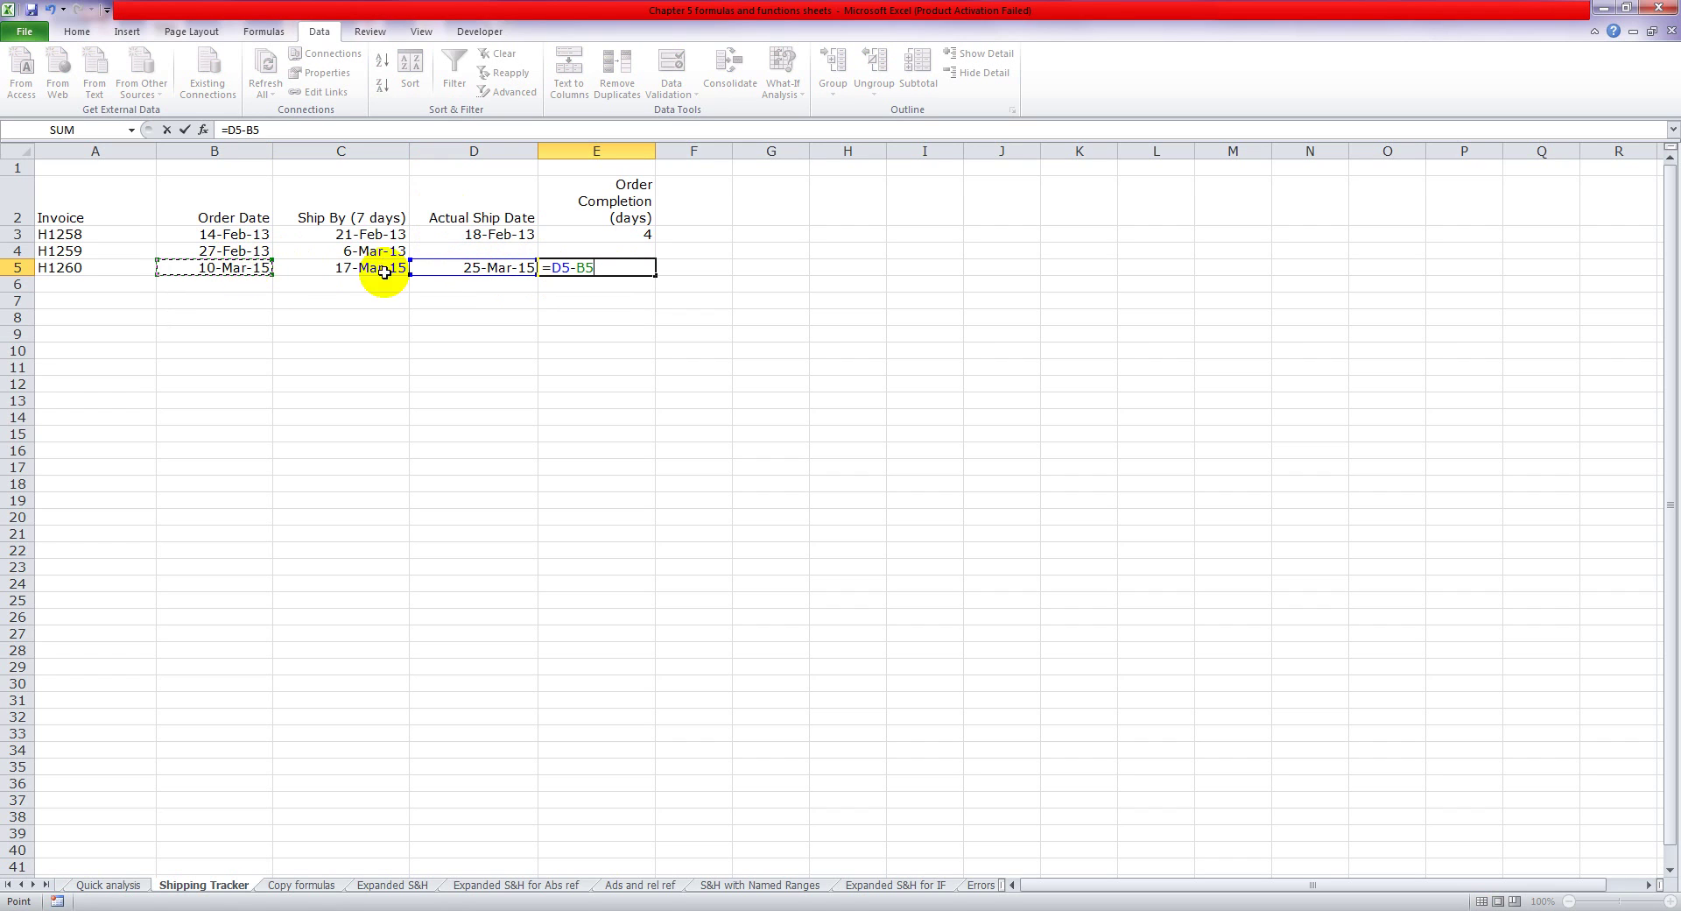
pyautogui.press('Return')
pyautogui.click(613, 268)
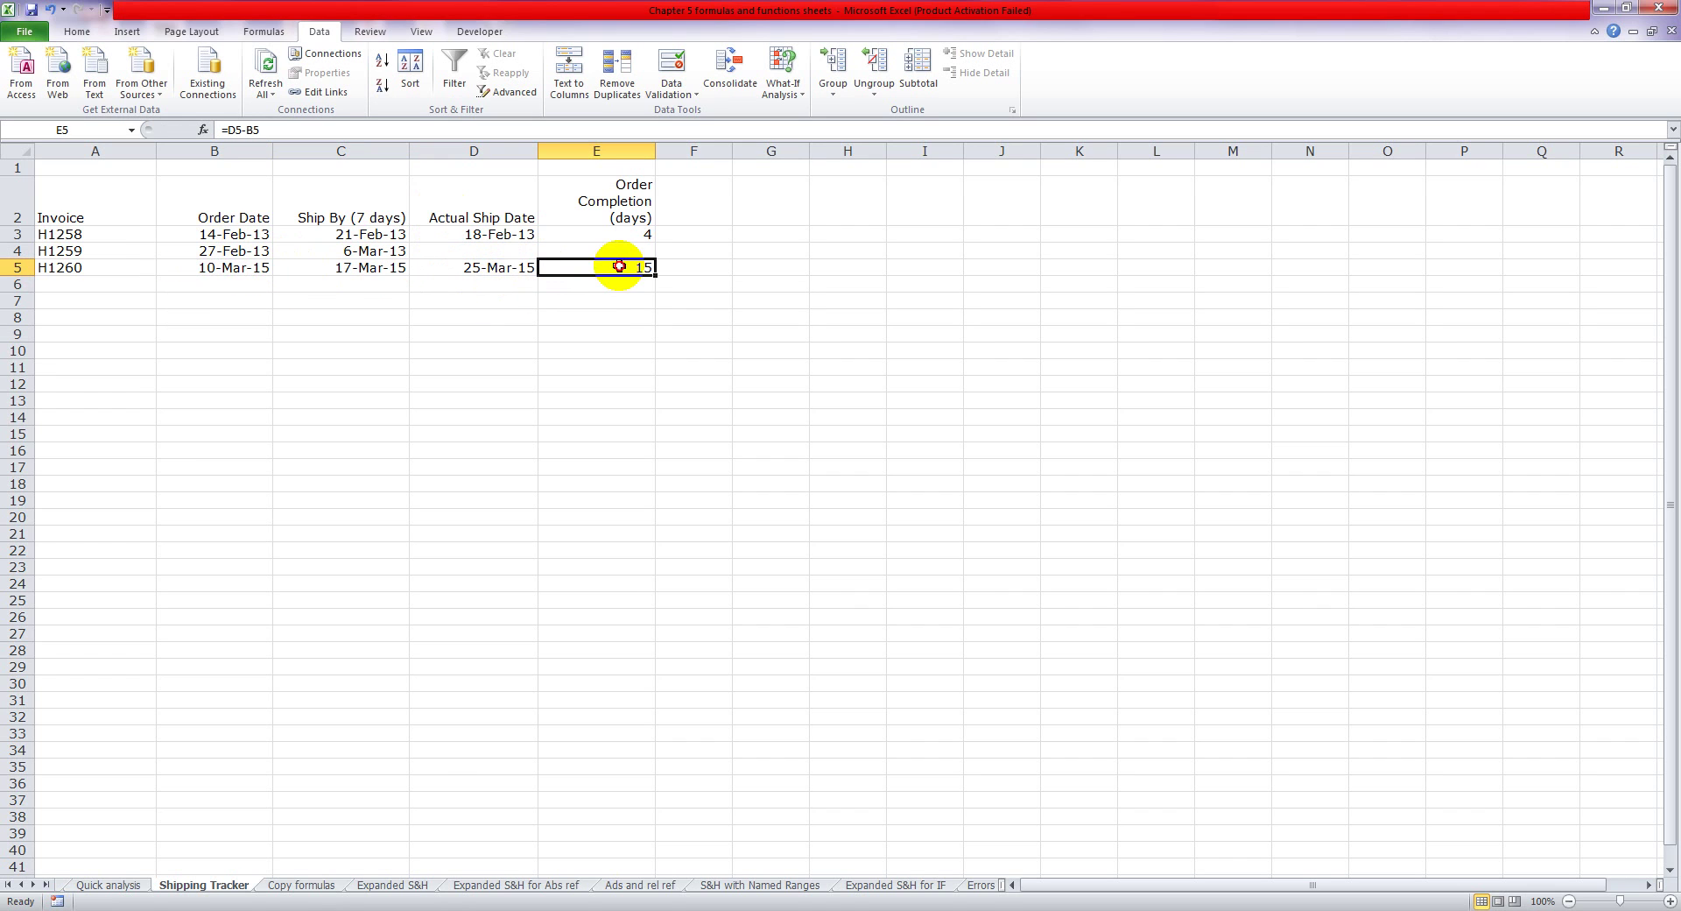
pyautogui.click(693, 266)
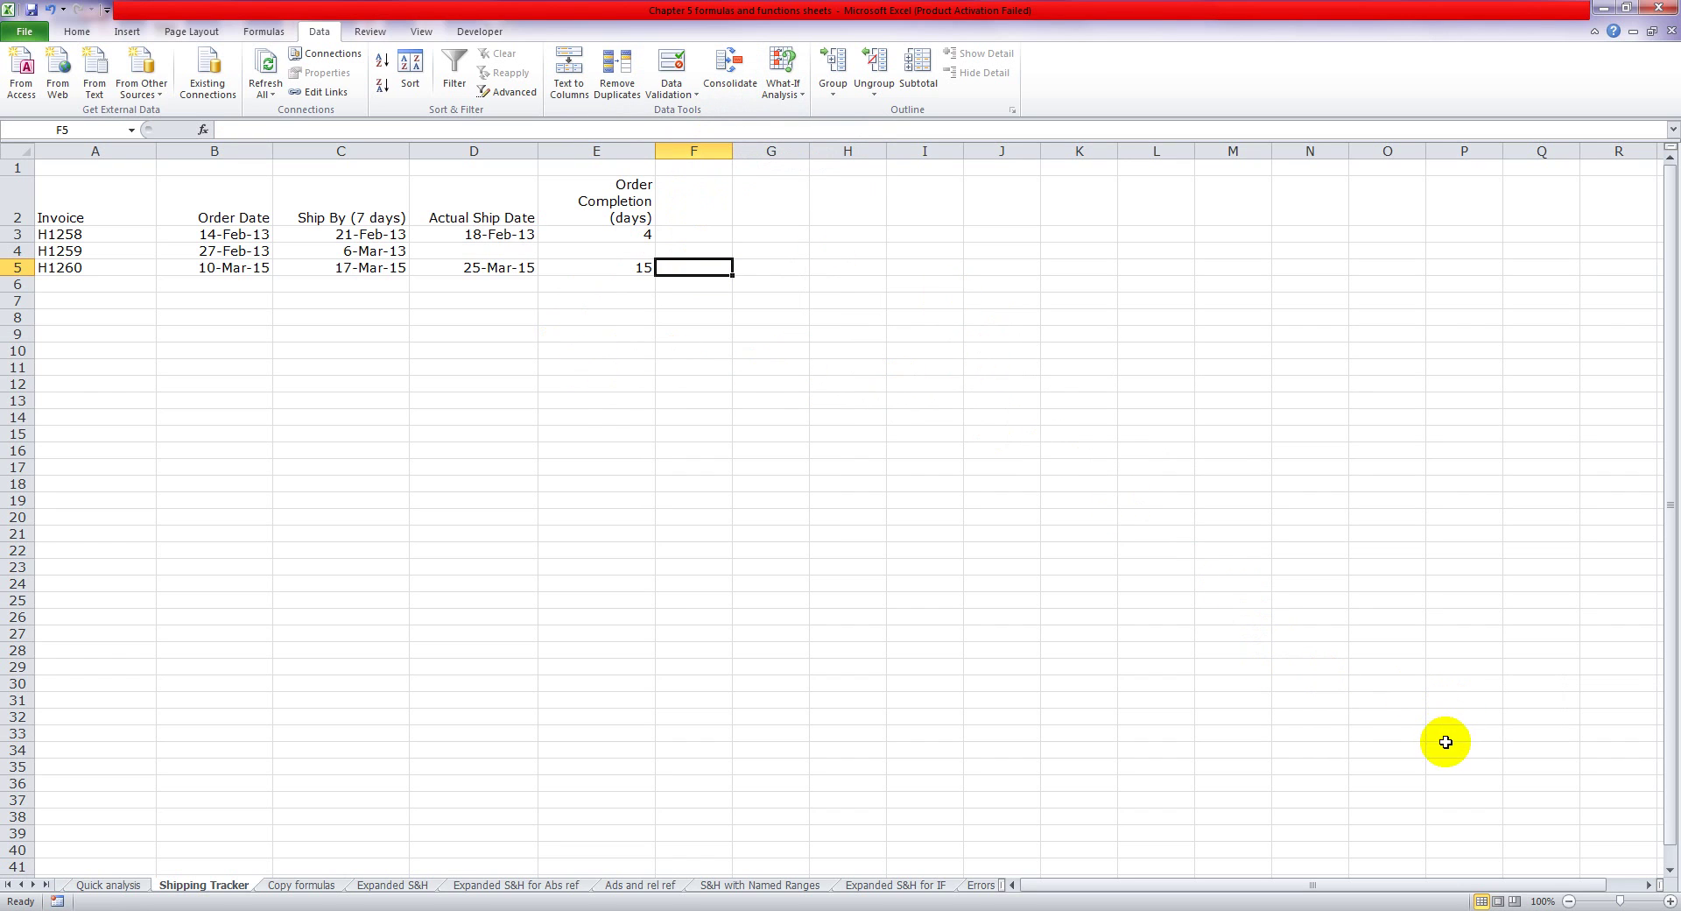
pyautogui.moveTo(1445, 742); pyautogui.dragTo(244, 287)
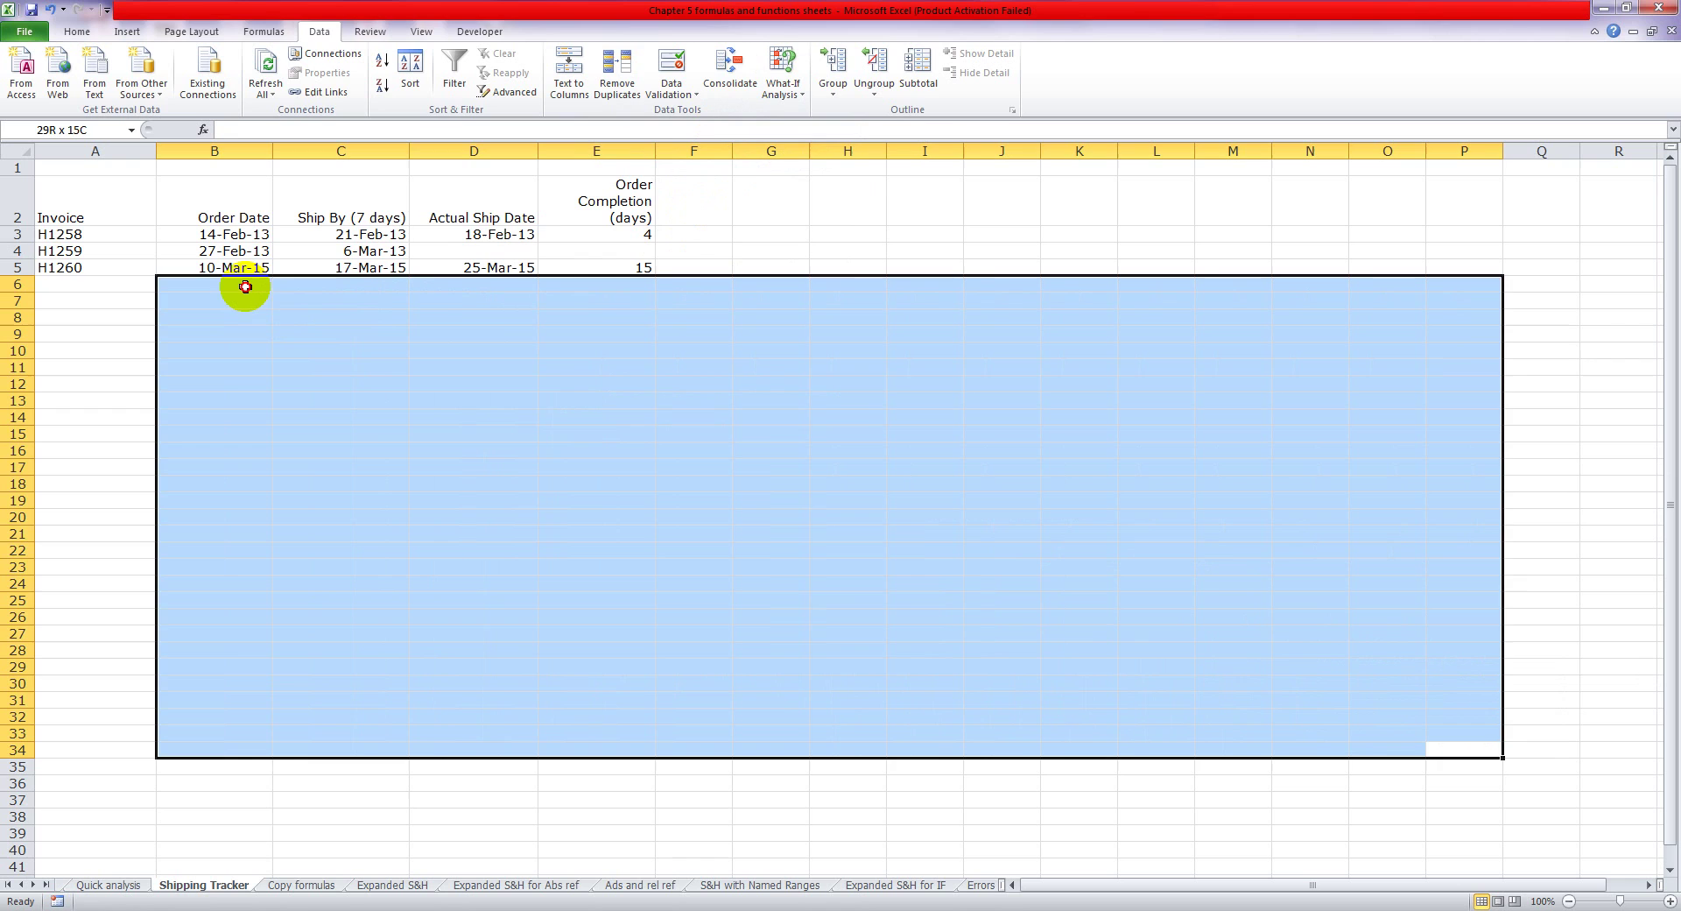
pyautogui.click(587, 267)
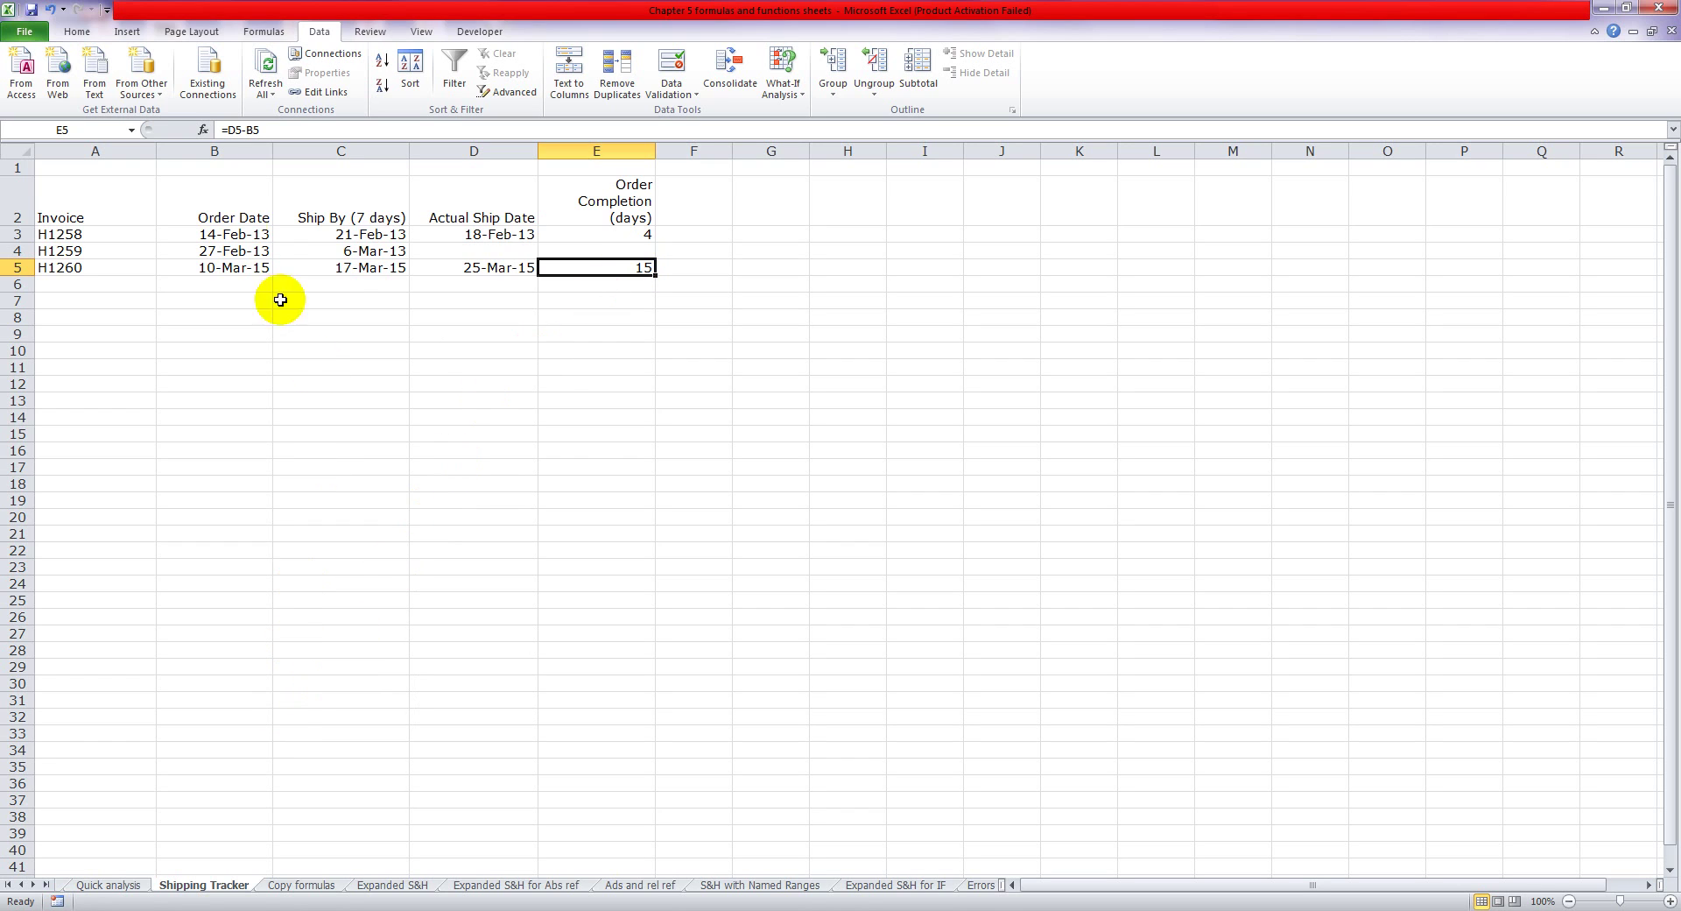
pyautogui.click(210, 196)
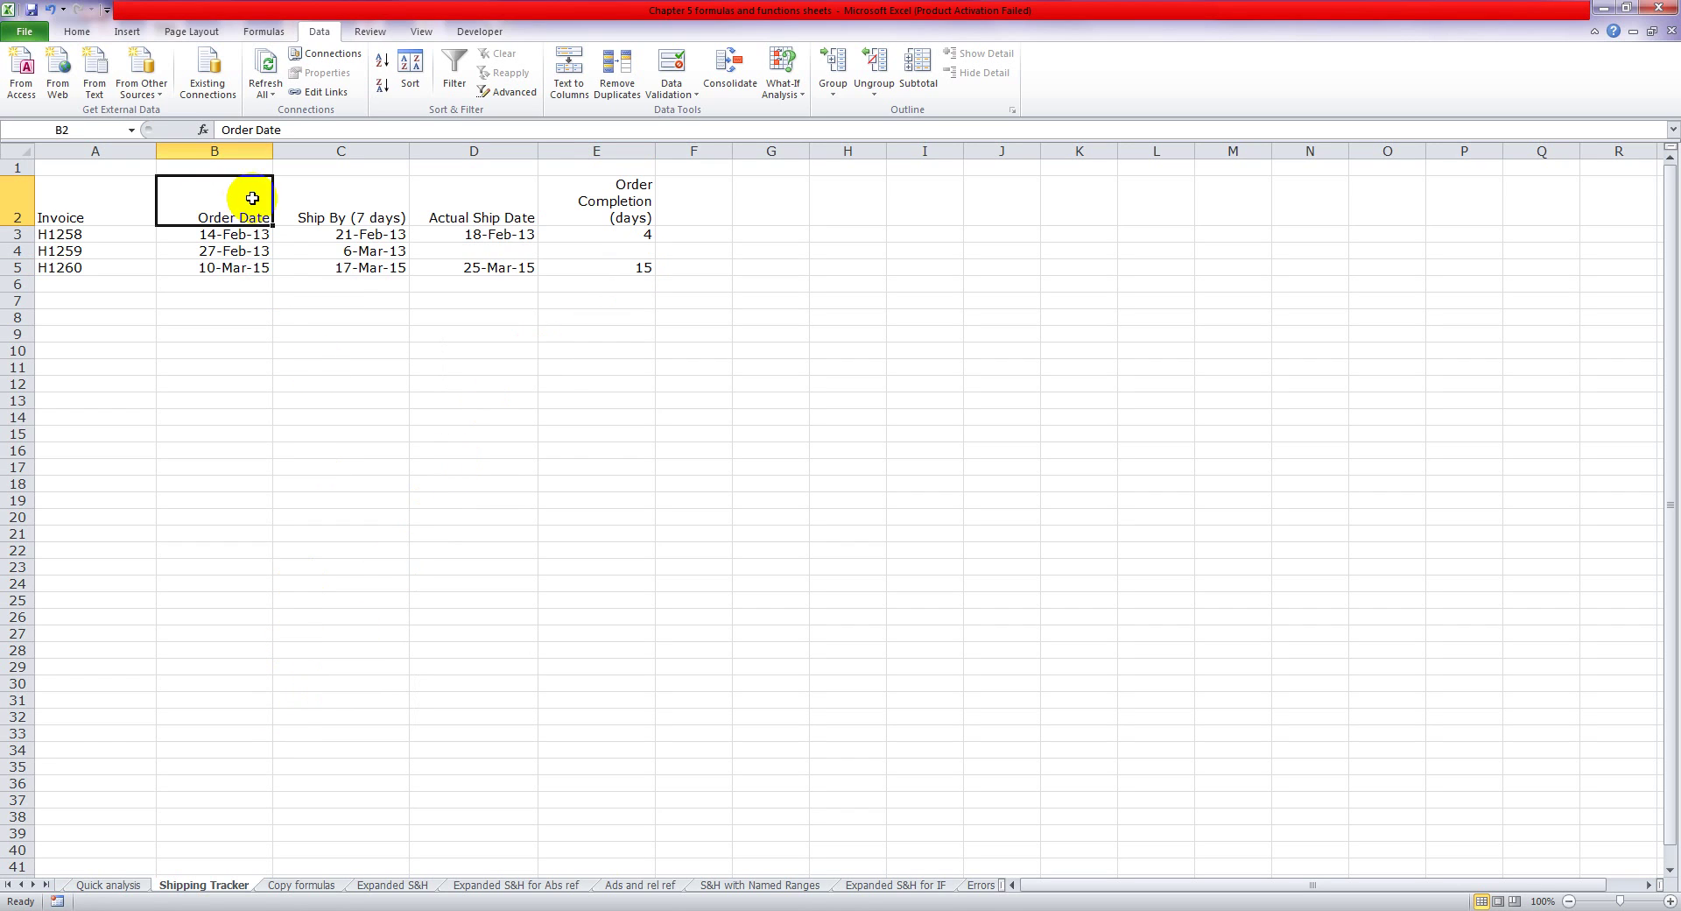